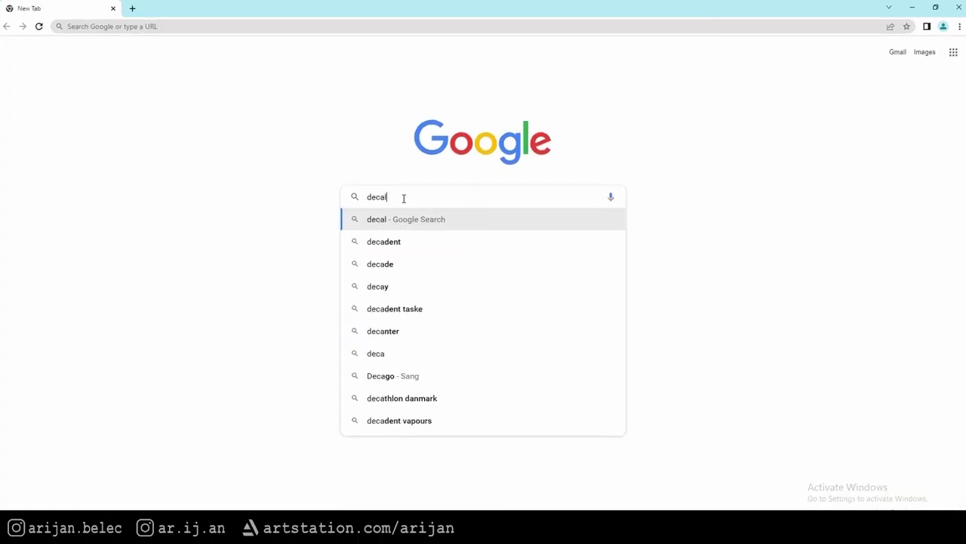
Search Google for "decal png".
text(png)
key(Return)
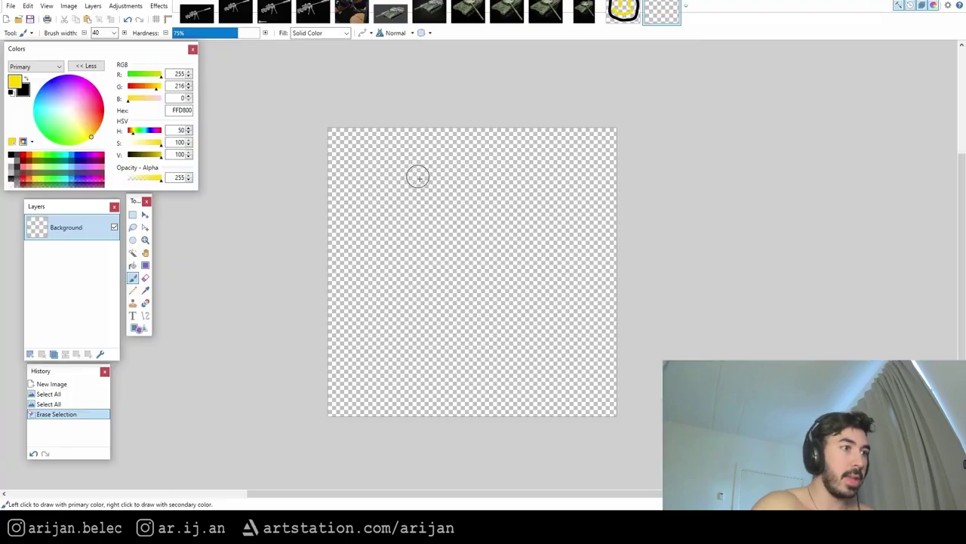
Switch to Paint.NET and paint a yellow smiley face with two vertical eyes and a curved mouth on the transparent canvas.
drag(437, 188, 432, 215)
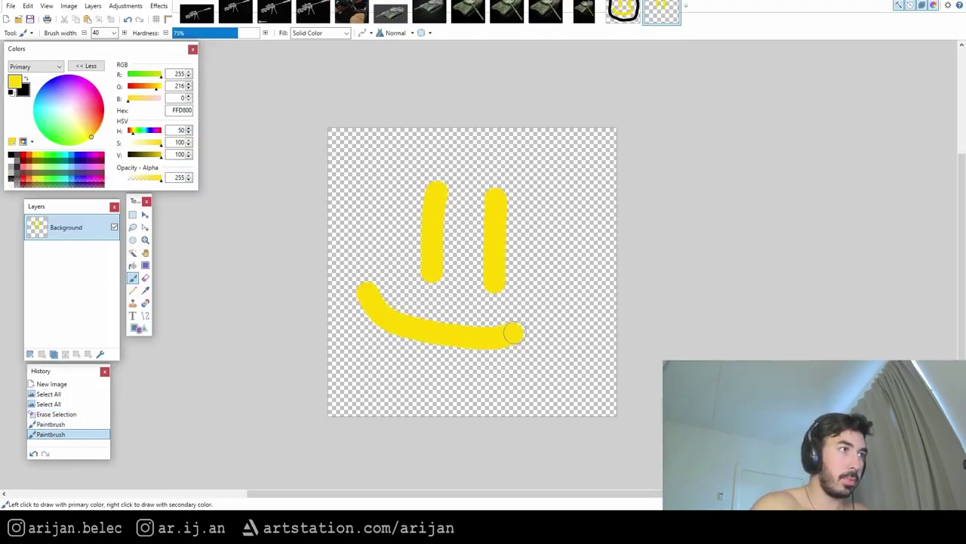
drag(514, 333, 549, 294)
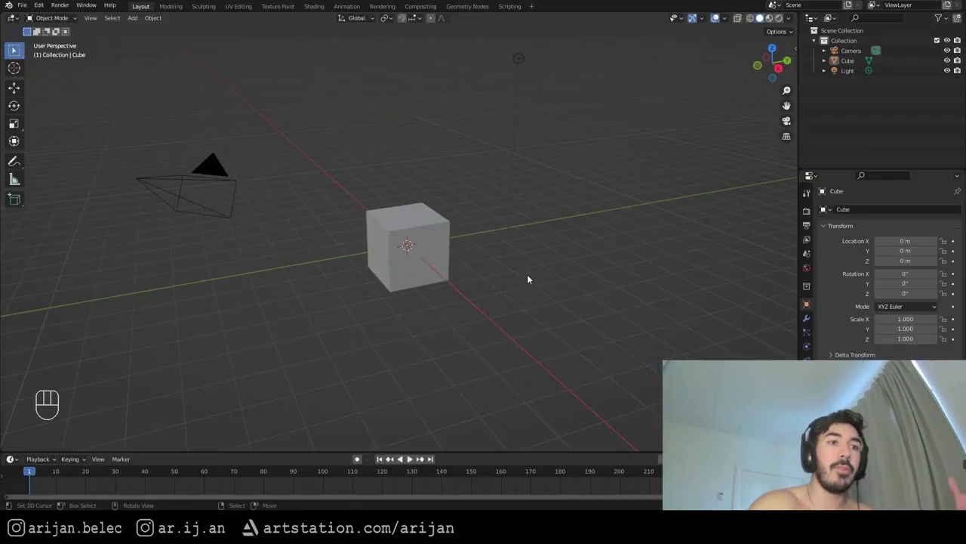
Switch to Blender, enter Edit Mode on the default cube and unwrap all of its faces.
middle_drag(406, 244, 447, 255)
key(Tab)
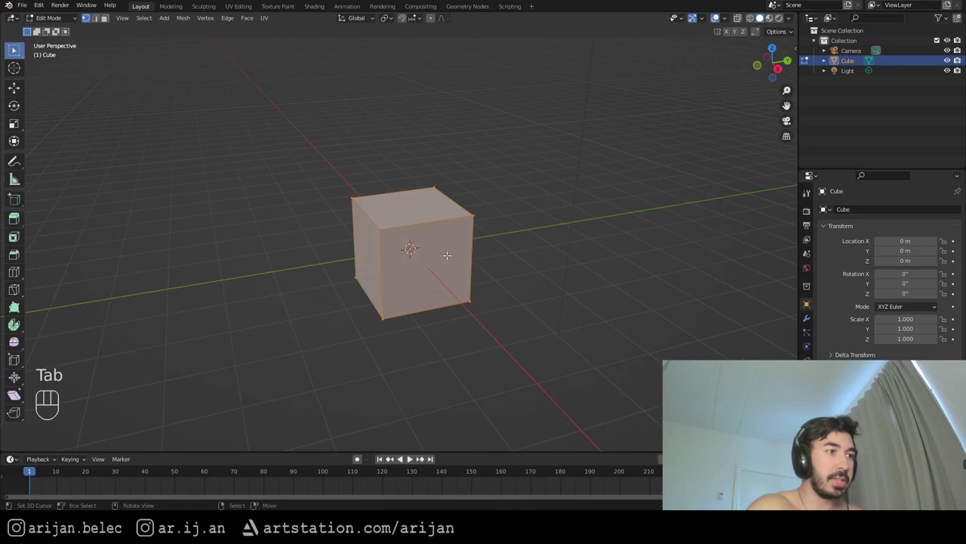
key(u)
click(410, 254)
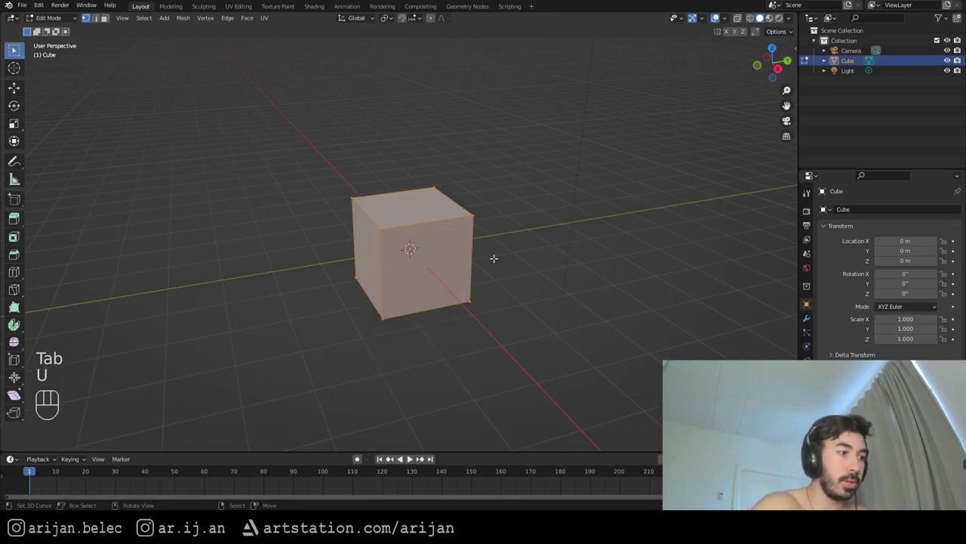
key(Tab)
key(Tab)
key(u)
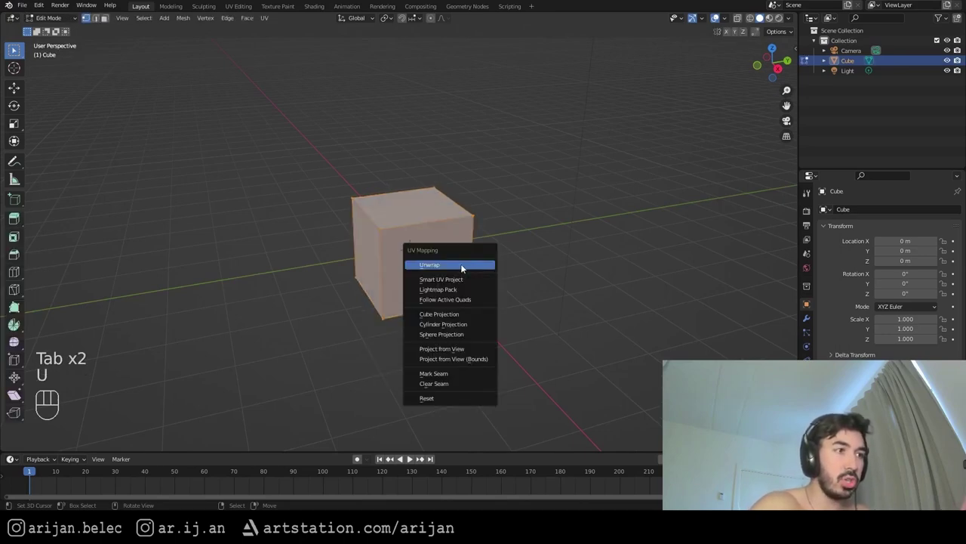
click(460, 265)
Select the whole cube and mark all of its edges as seams.
middle_drag(461, 264, 382, 188)
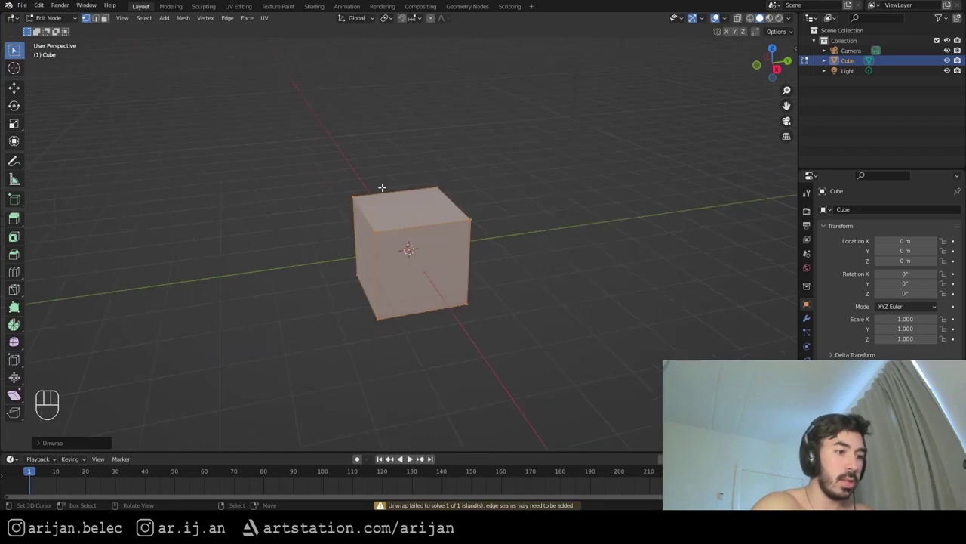
key(ctrl+e)
click(375, 214)
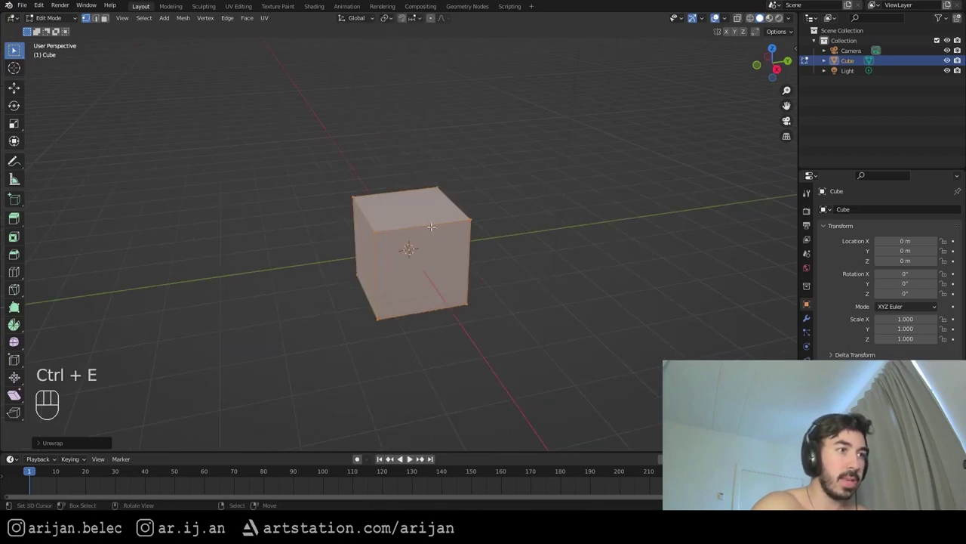
middle_drag(415, 237, 403, 233)
key(a)
key(ctrl+e)
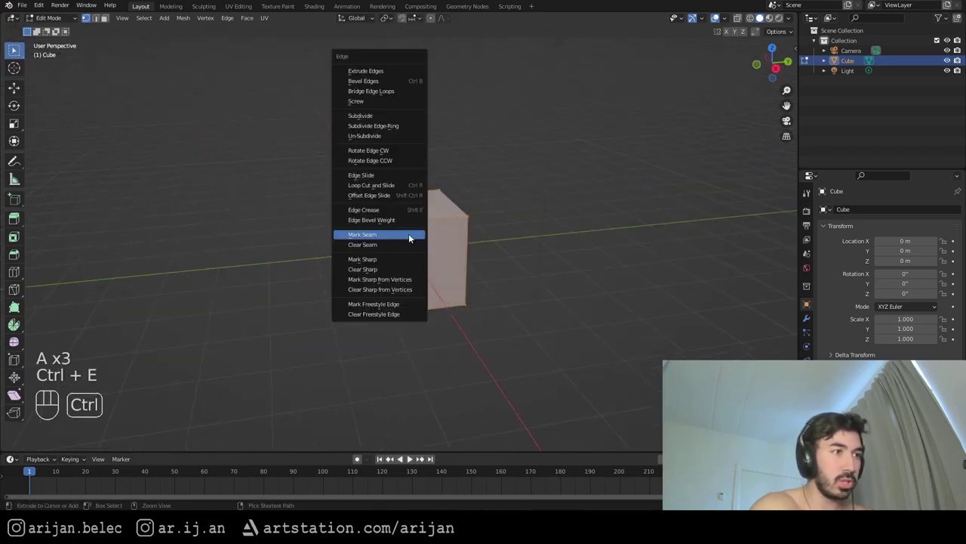
click(392, 235)
Unwrap the cube along its marked seams and return to Object Mode.
key(u)
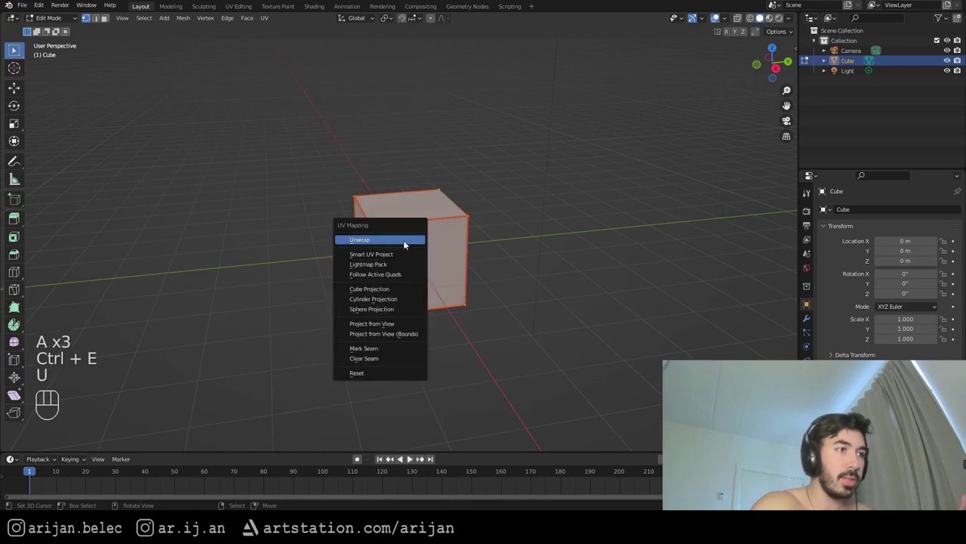
click(389, 241)
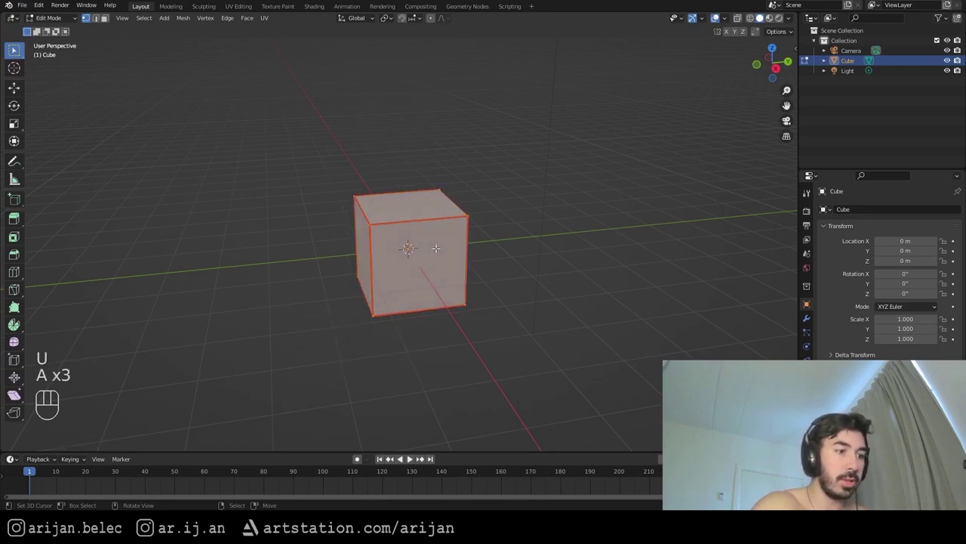
key(u)
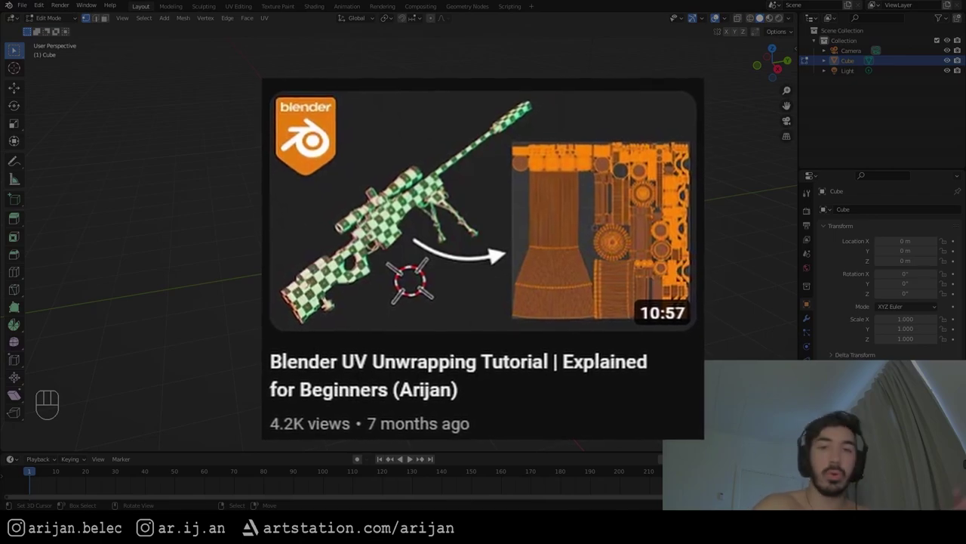
key(Tab)
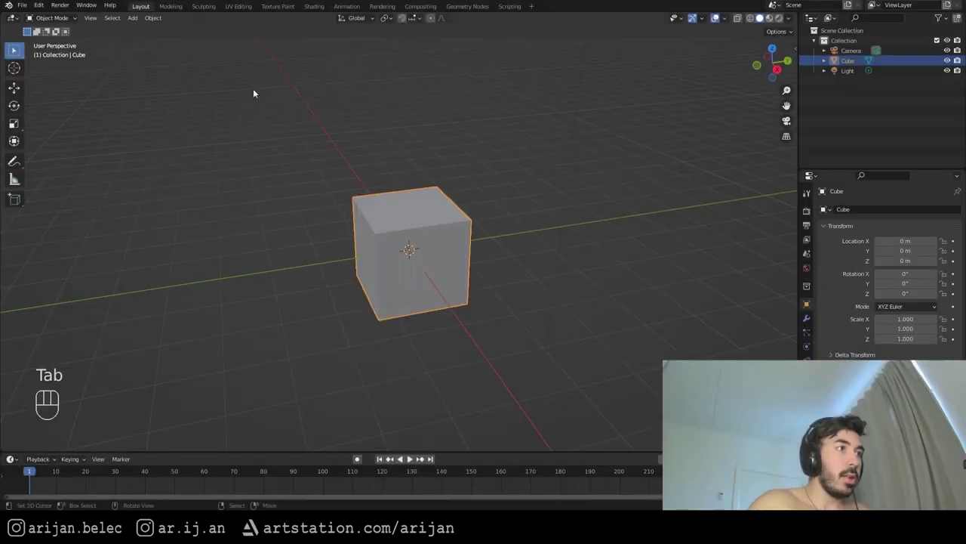
Split the 3D viewport vertically into two side-by-side areas.
key(ctrl+space)
right_click(234, 13)
click(215, 23)
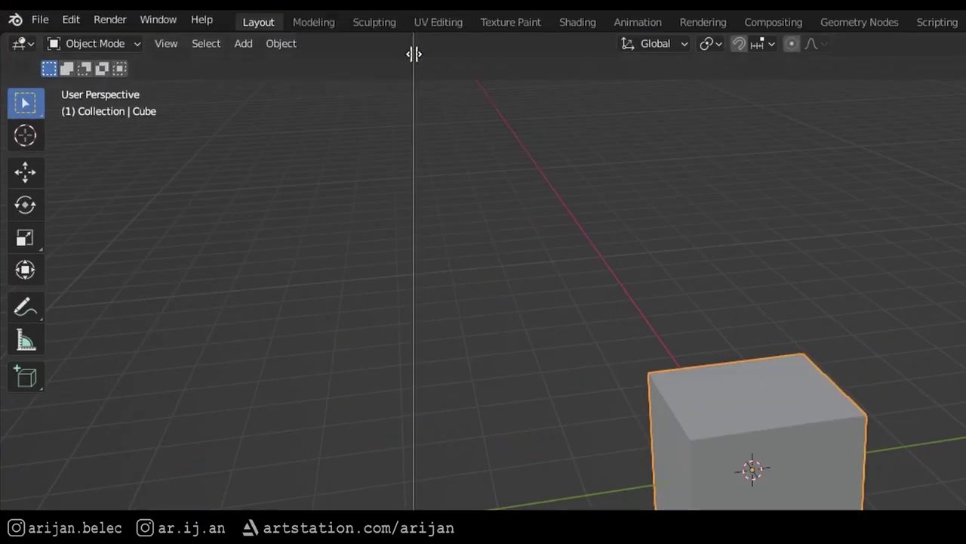
right_click(293, 33)
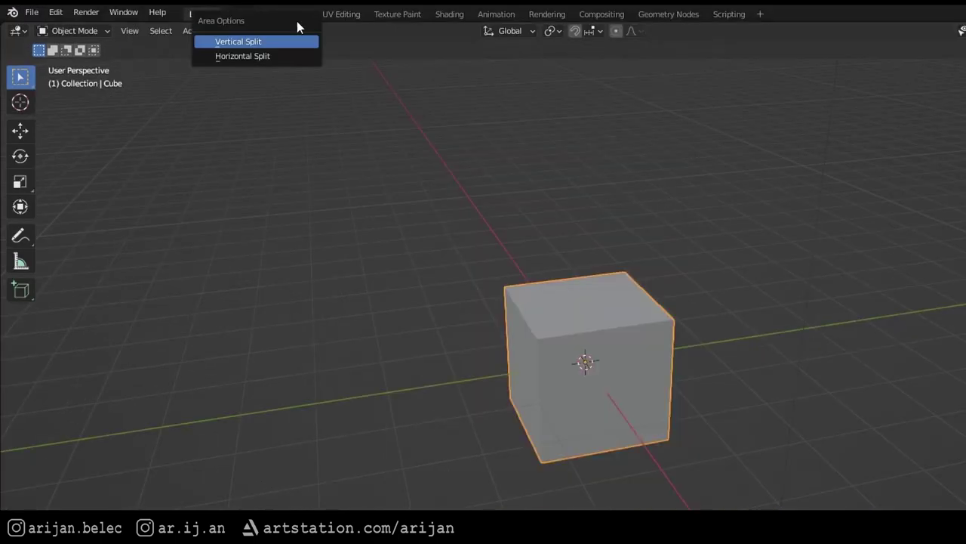
click(257, 43)
click(400, 106)
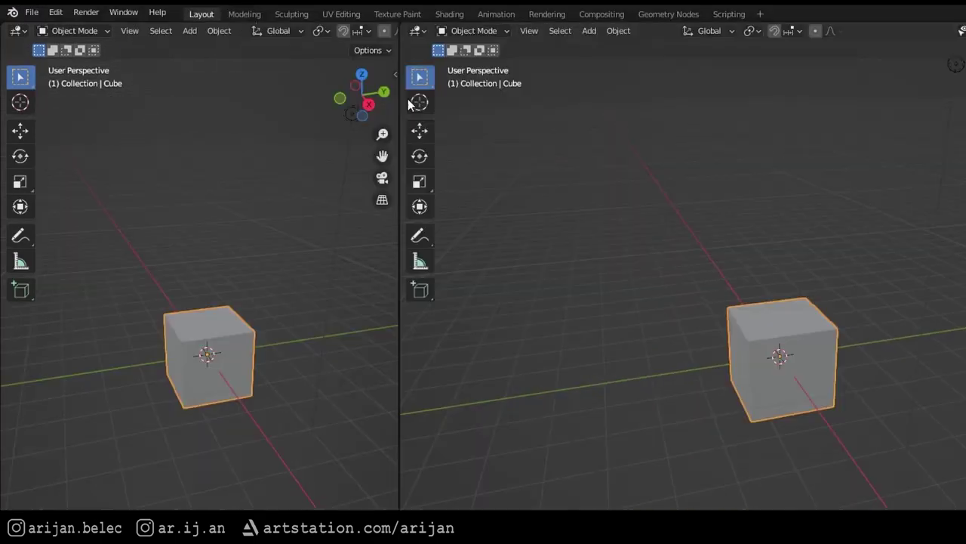
Expand and widen the sidebar in the narrower viewport, and enlarge that viewport until both are about equally wide.
click(395, 71)
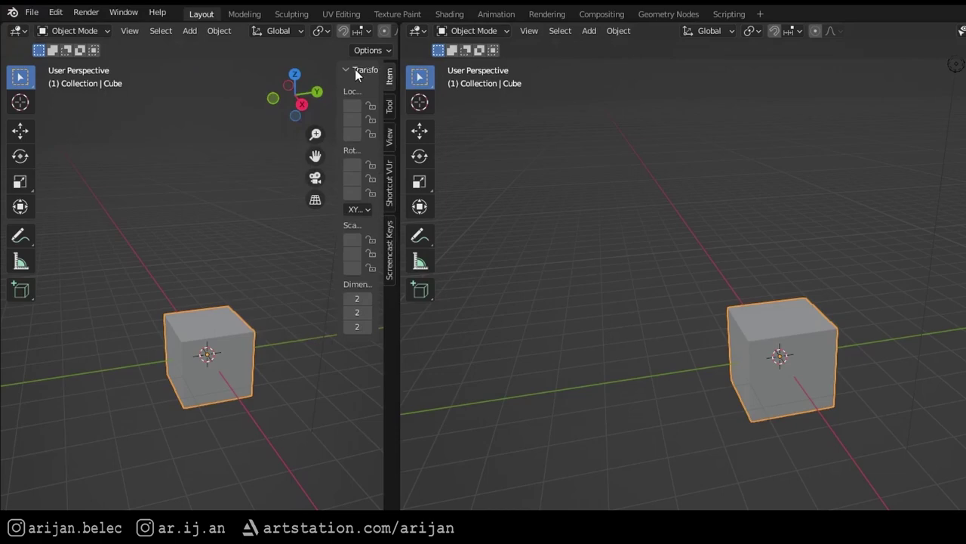
drag(341, 68, 310, 69)
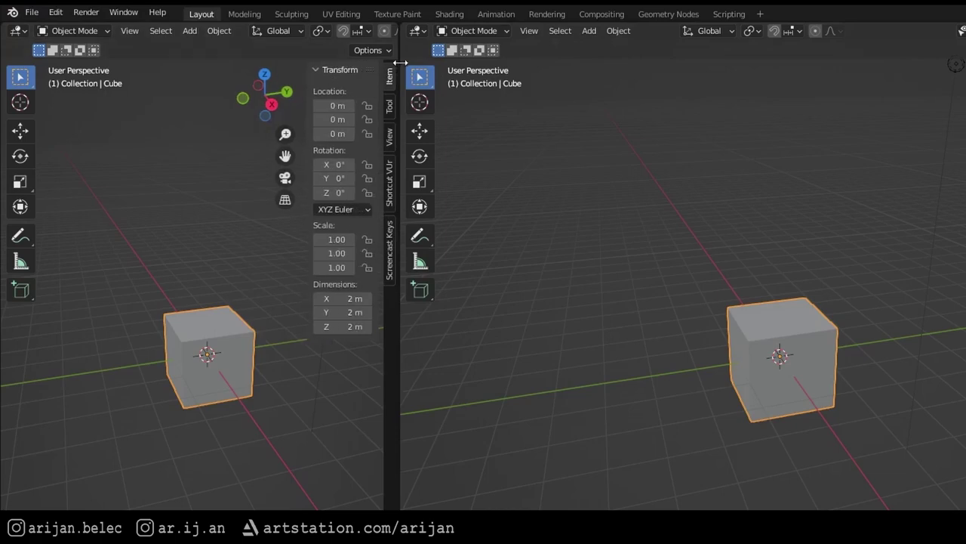
drag(400, 62, 579, 90)
middle_drag(294, 233, 240, 235)
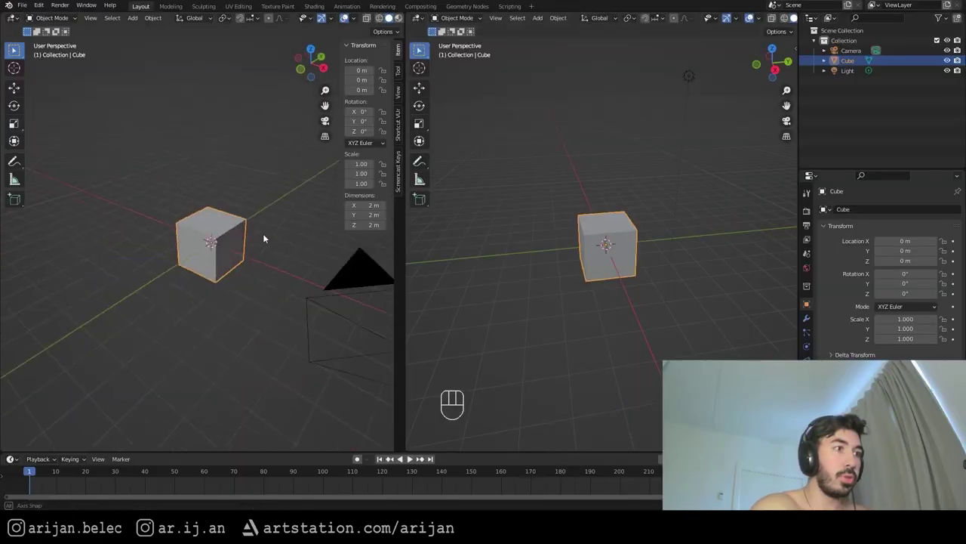
middle_drag(549, 237, 581, 237)
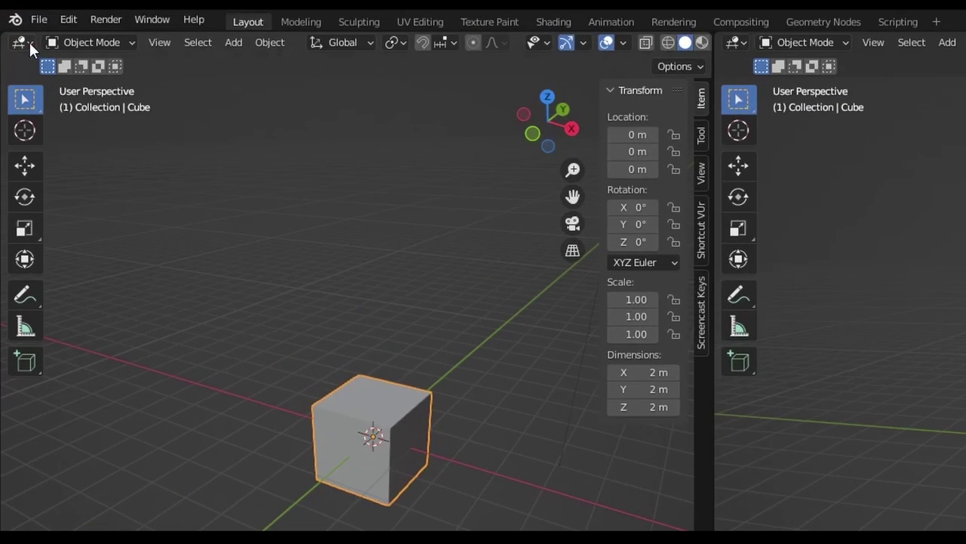
Change the viewport that shows the Transform sidebar into an Image Editor.
click(25, 42)
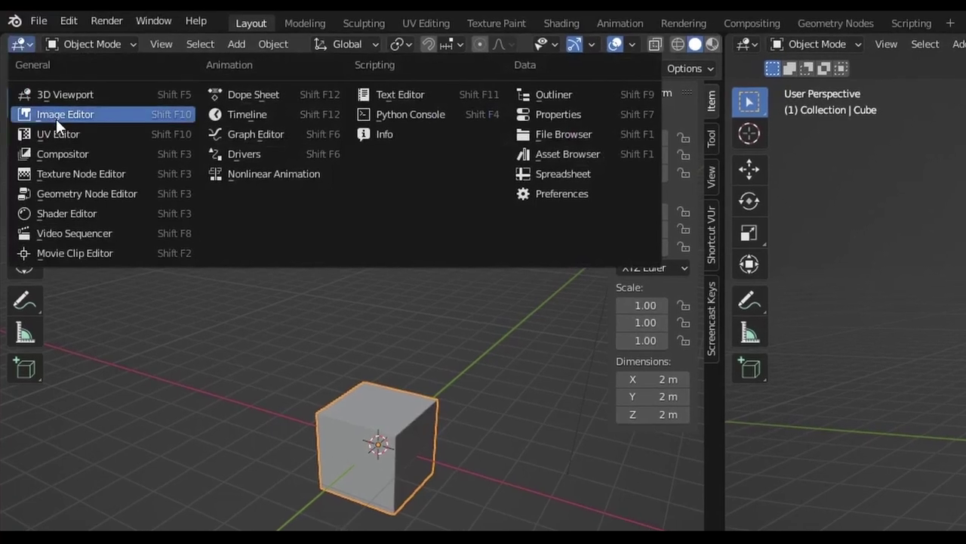
click(62, 115)
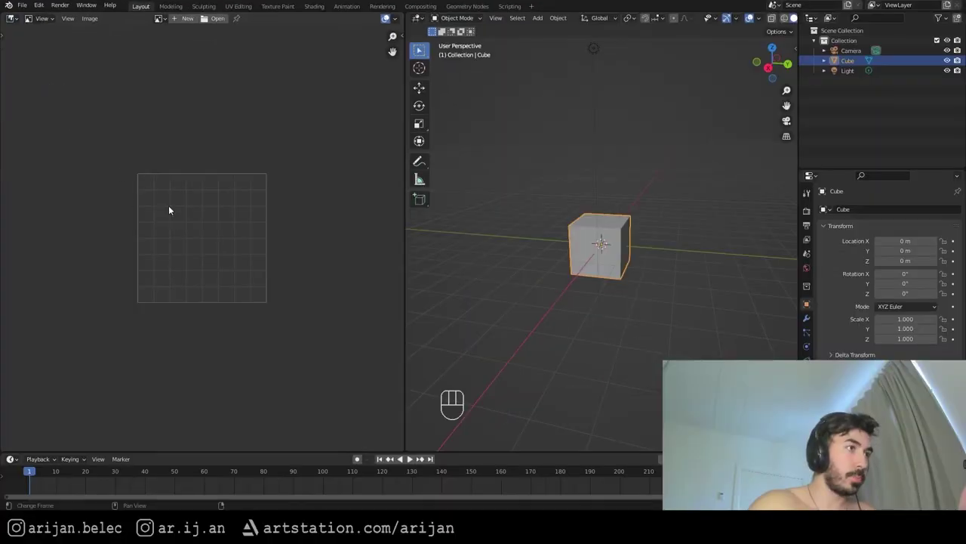
scroll(214, 196, up, 2)
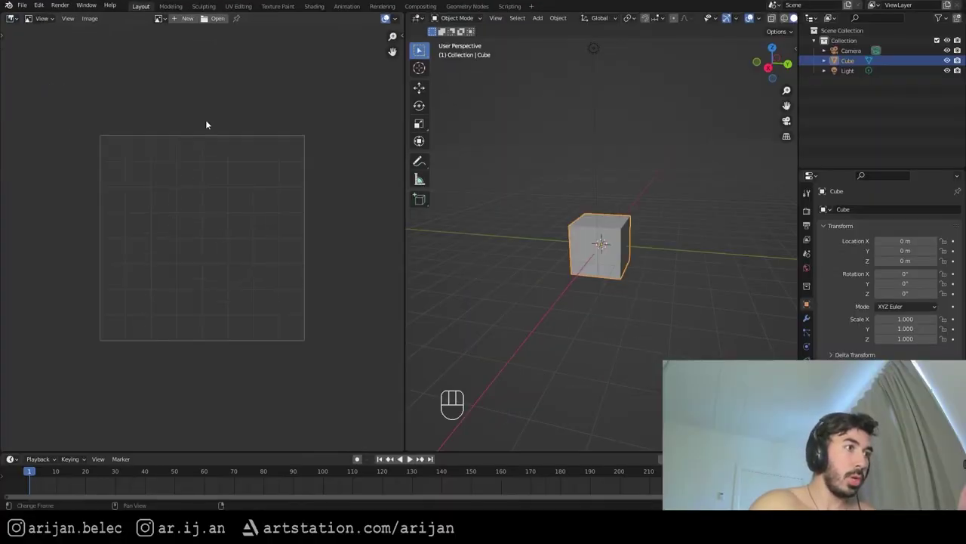
scroll(204, 231, up, 1)
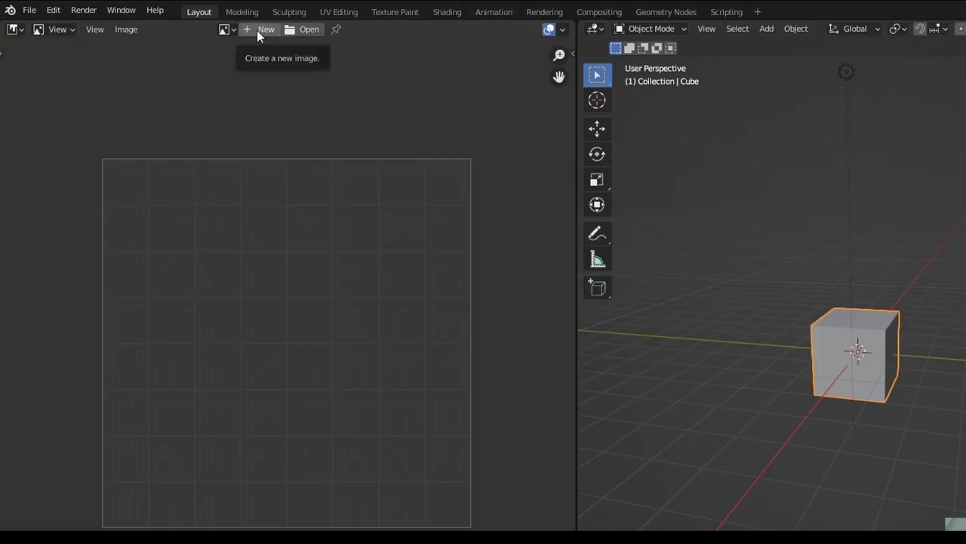
Create a blank black 1024 × 1024 px image named "Texture painting" with alpha enabled.
click(181, 19)
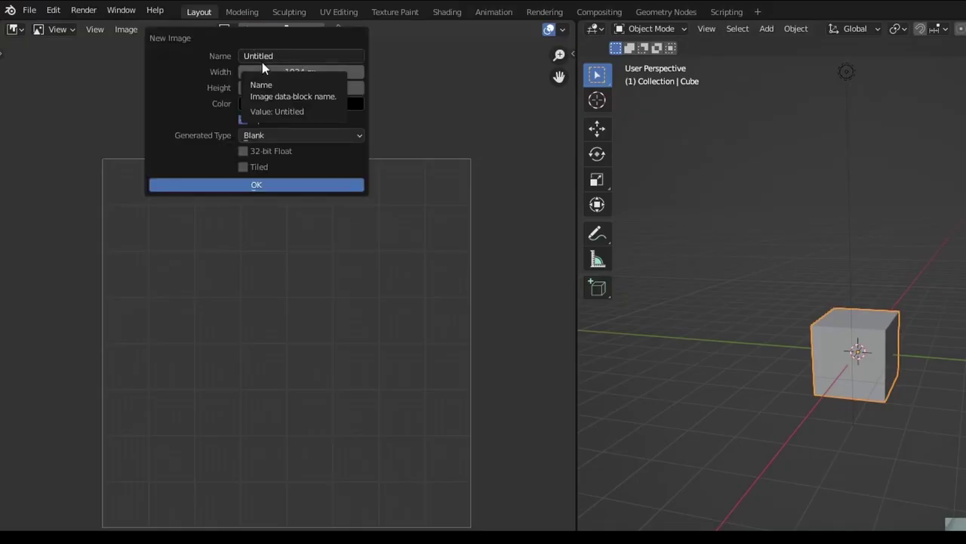
click(250, 55)
text(Te)
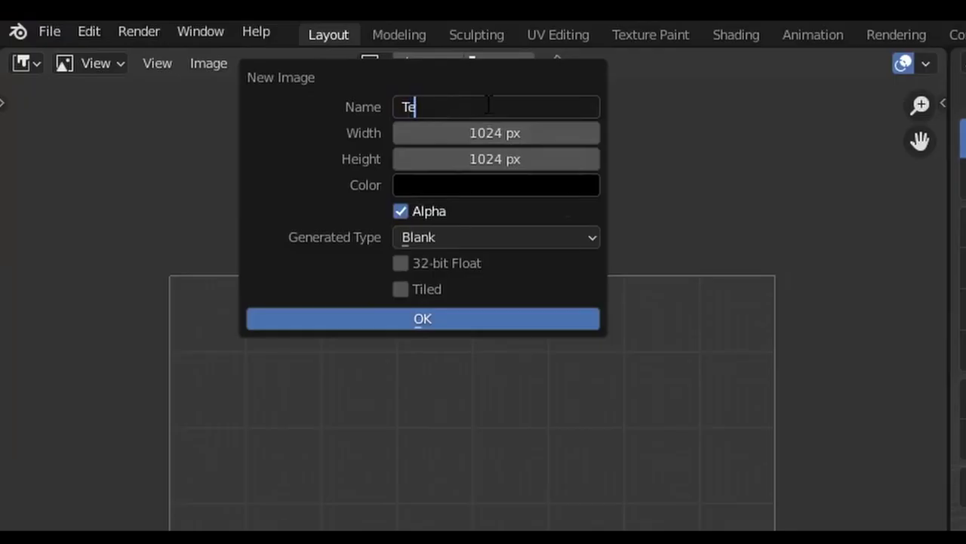
text(xture painting)
key(Tab)
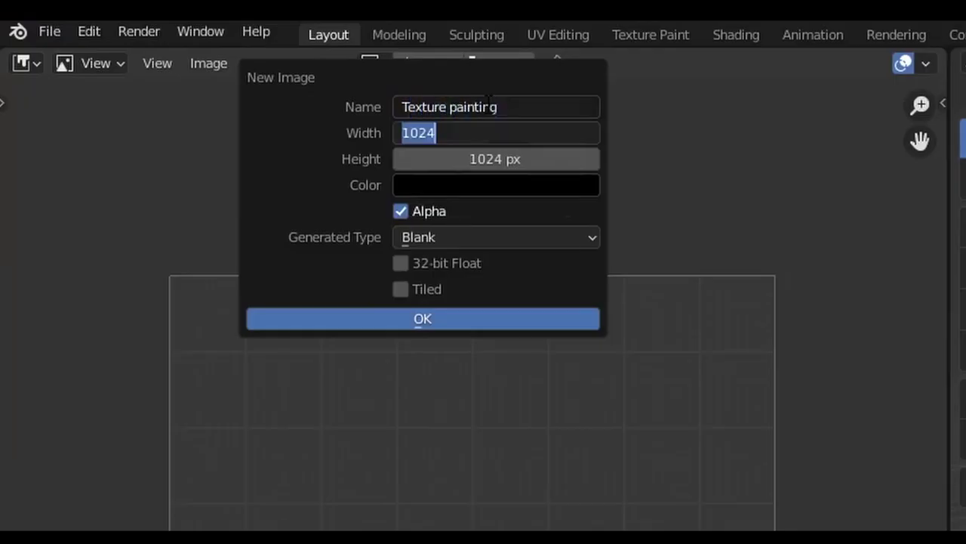
key(Tab)
key(Tab)
click(549, 132)
click(520, 135)
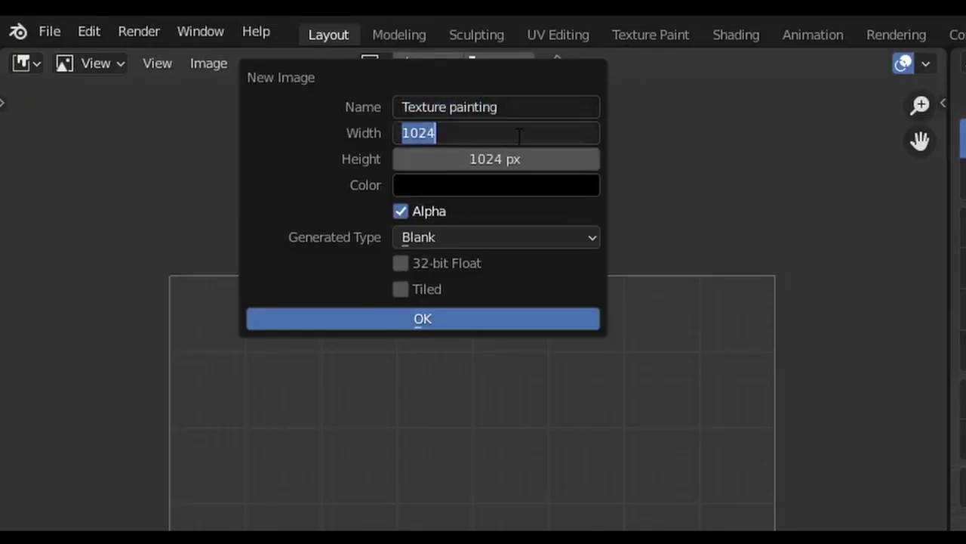
click(496, 154)
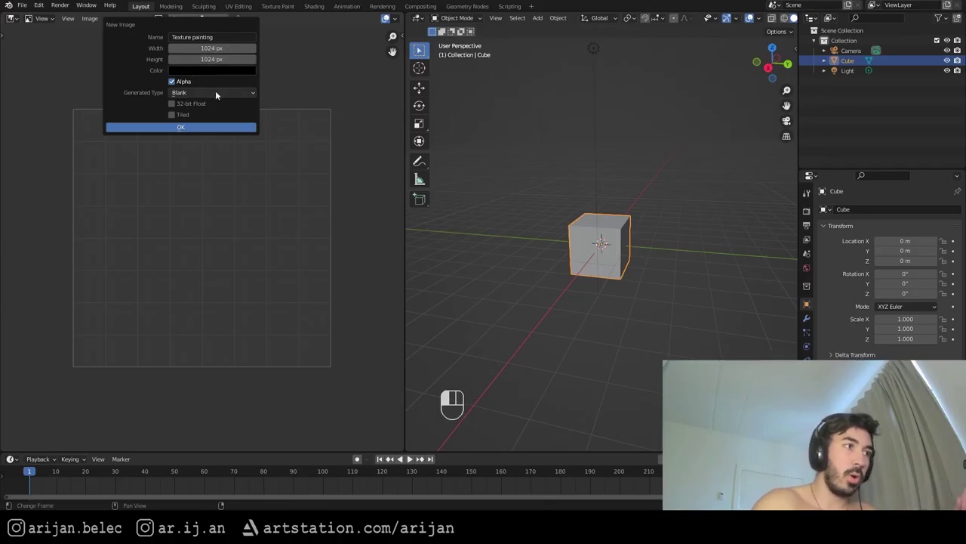
click(180, 128)
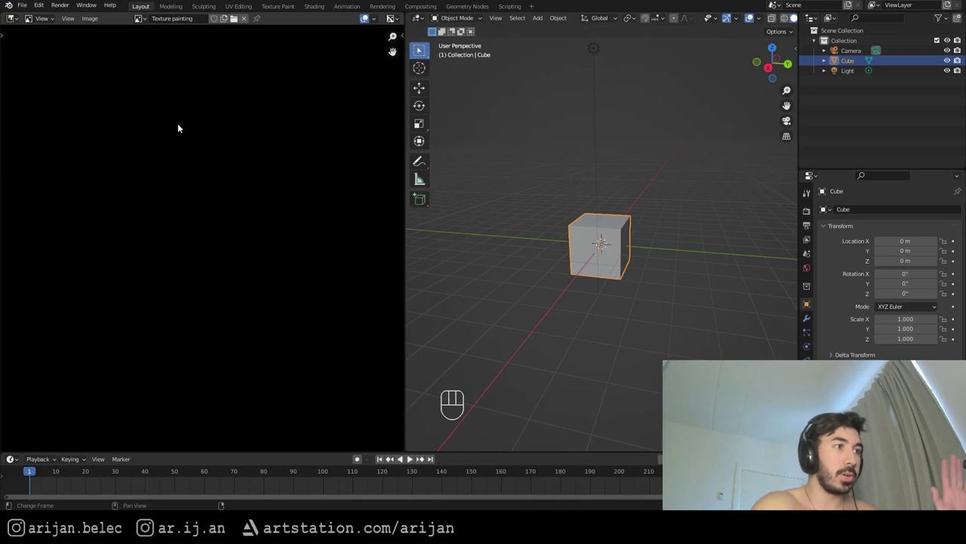
scroll(242, 172, down, 4)
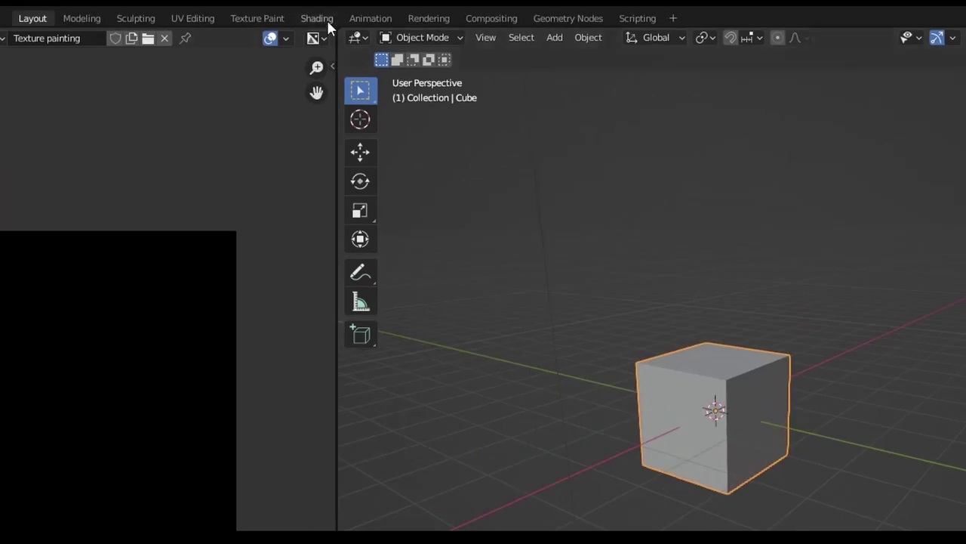
Switch to the Shading workspace to work on the cube's material nodes.
click(318, 19)
middle_drag(529, 301, 554, 316)
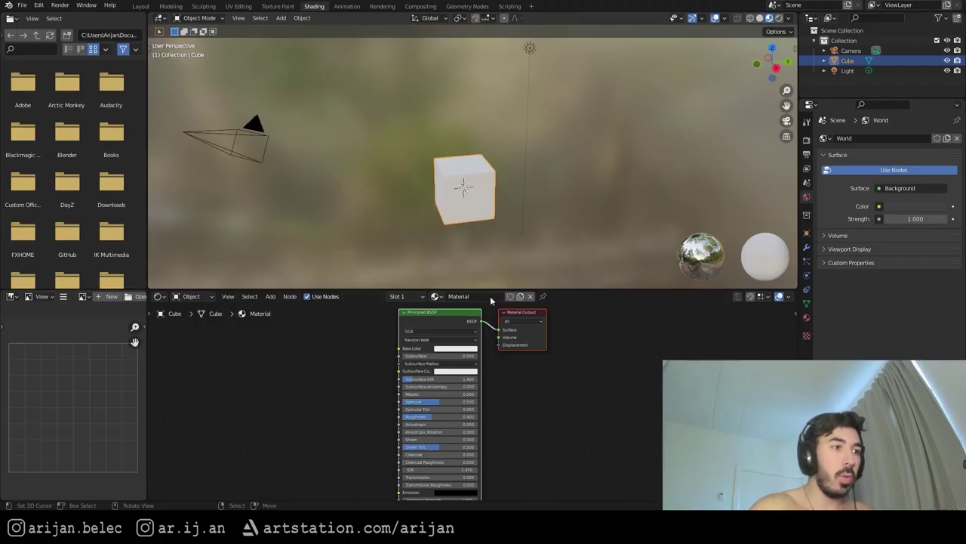
middle_drag(540, 486, 580, 517)
scroll(521, 509, up, 1)
scroll(489, 259, up, 2)
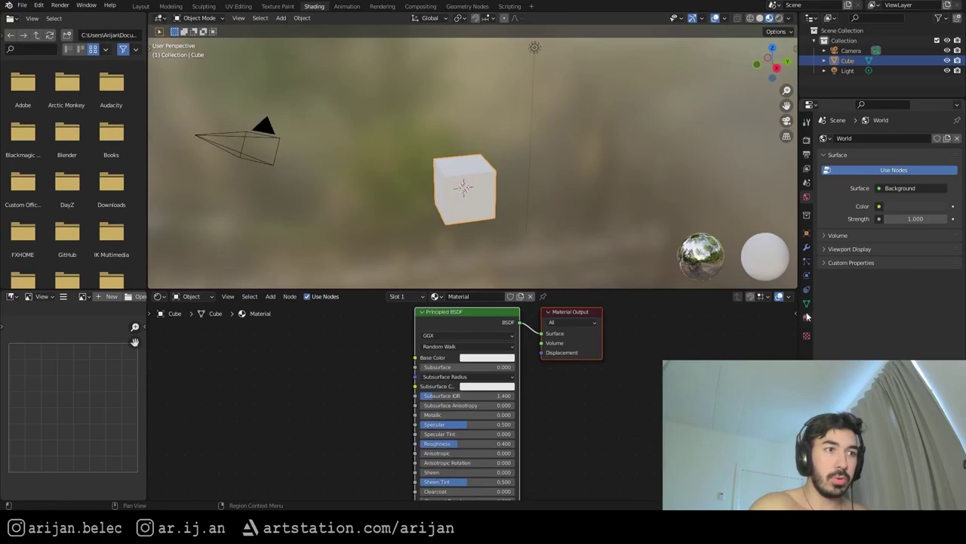
Show the cube's material properties, unlink its existing material and create a new one in its place.
click(806, 316)
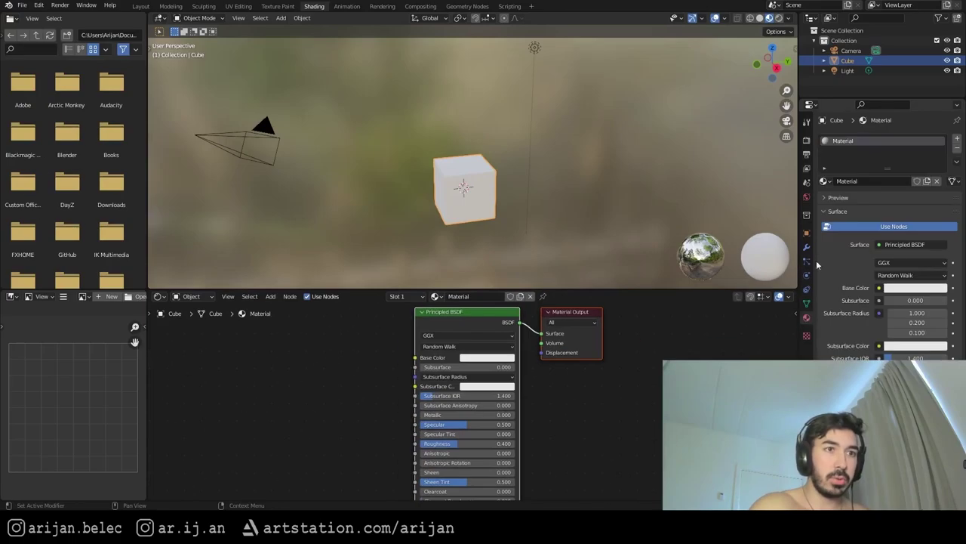
click(532, 296)
click(492, 297)
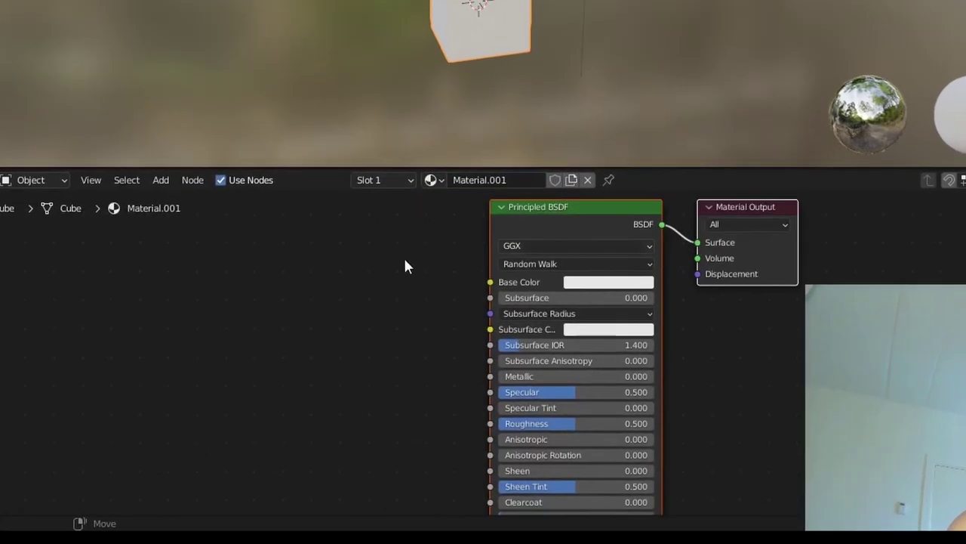
Add an Image Texture node to the cube's material and assign the "Texture painting" image to it.
key(shift+a)
text(image)
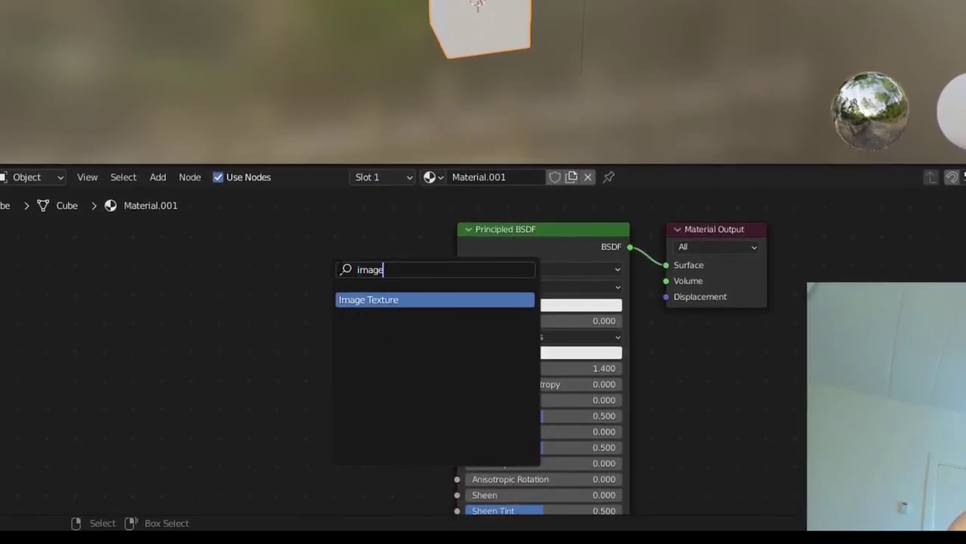
key(Return)
scroll(320, 302, up, 1)
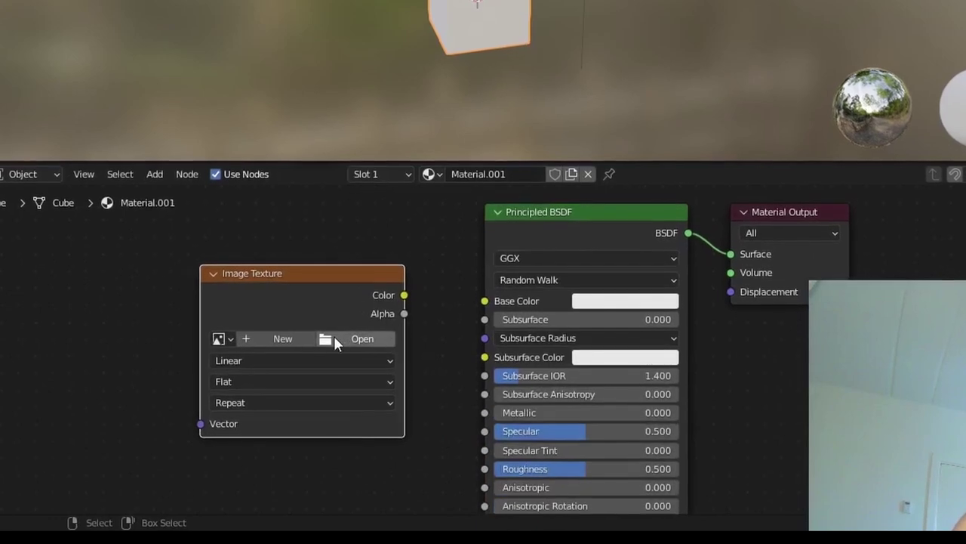
click(231, 335)
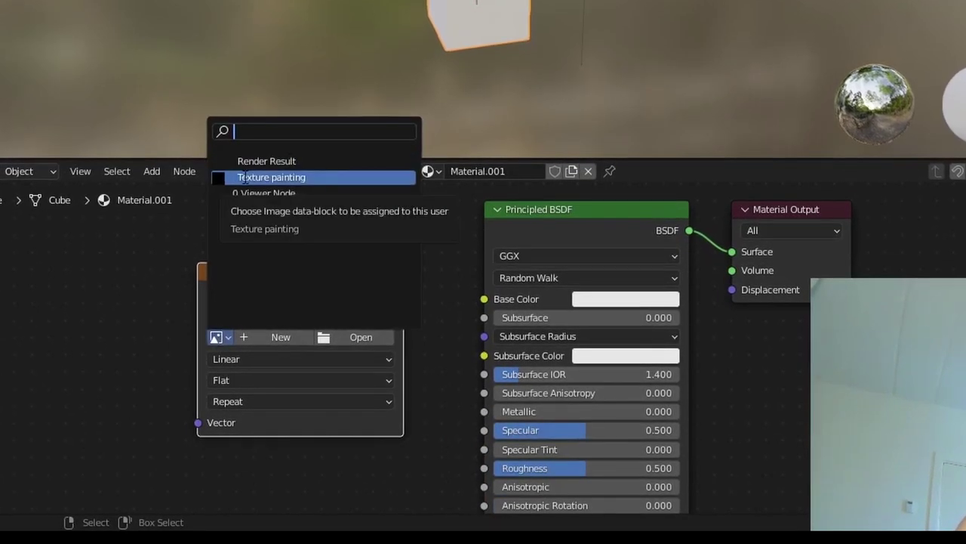
click(271, 178)
Link the image texture node's Color output to the Principled BSDF's Base Color and inspect the cube.
drag(391, 268, 481, 298)
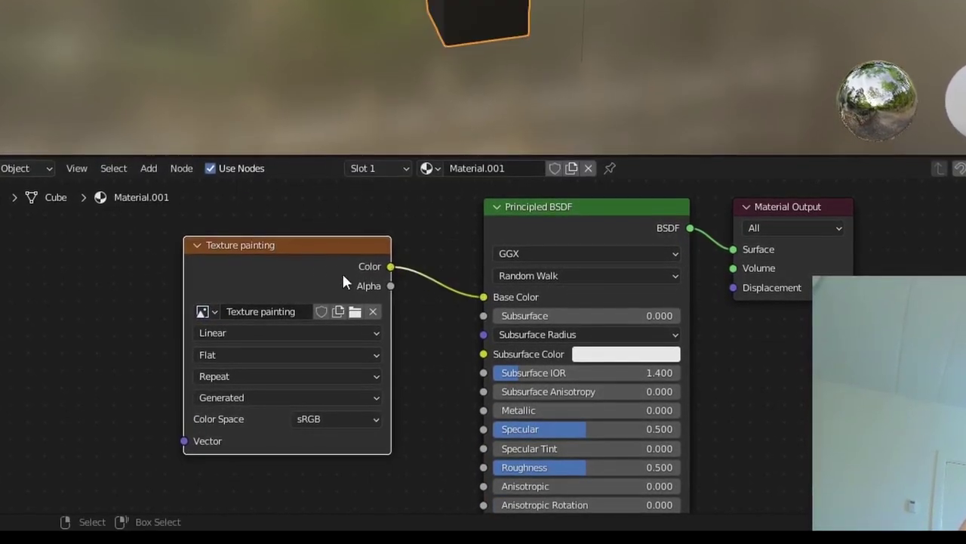
drag(329, 268, 360, 288)
scroll(485, 193, up, 6)
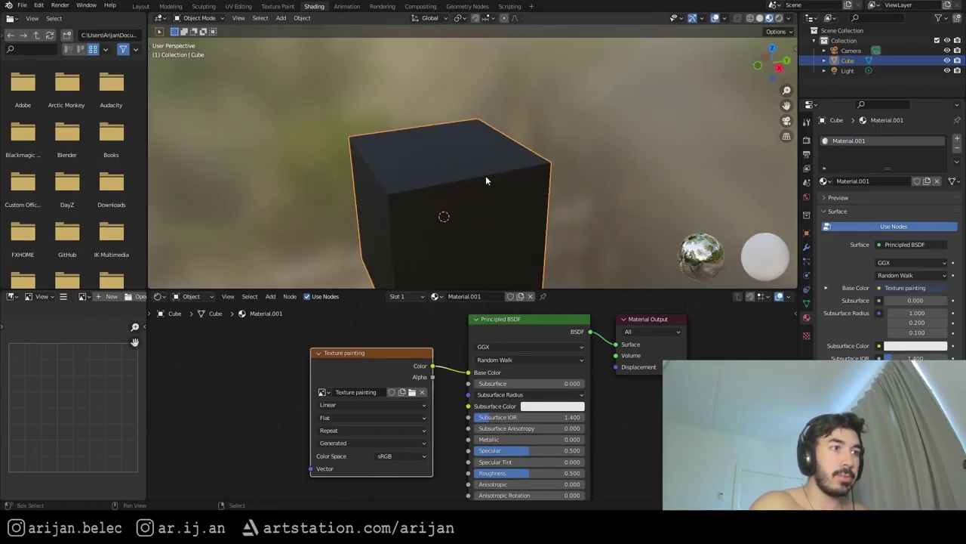
middle_drag(512, 173, 518, 190)
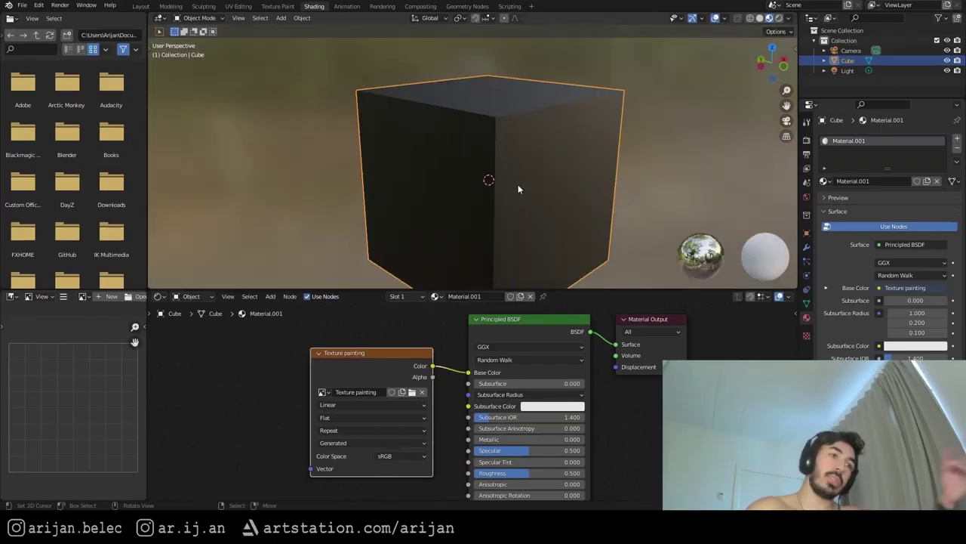
middle_drag(562, 142, 450, 165)
Add Mapping and Texture Coordinate nodes to the "Texture painting" node and arrange them in front of it.
click(370, 376)
key(ctrl+t)
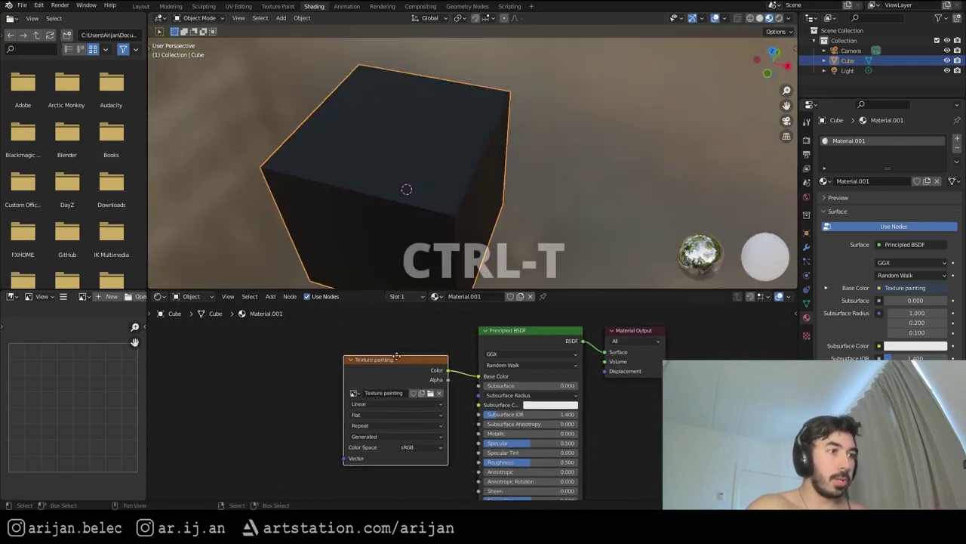
middle_drag(356, 387, 481, 377)
key(g)
click(440, 379)
key(g)
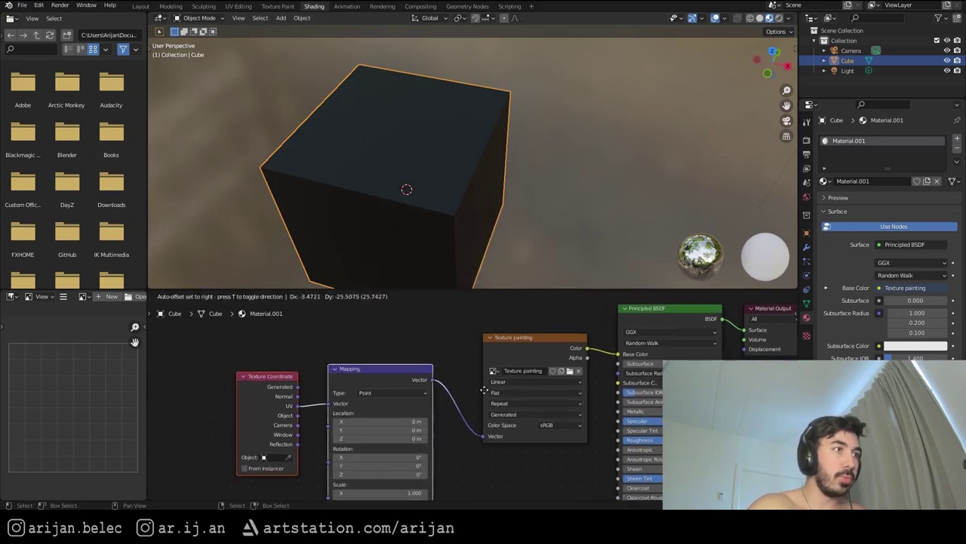
click(474, 356)
drag(308, 368, 319, 370)
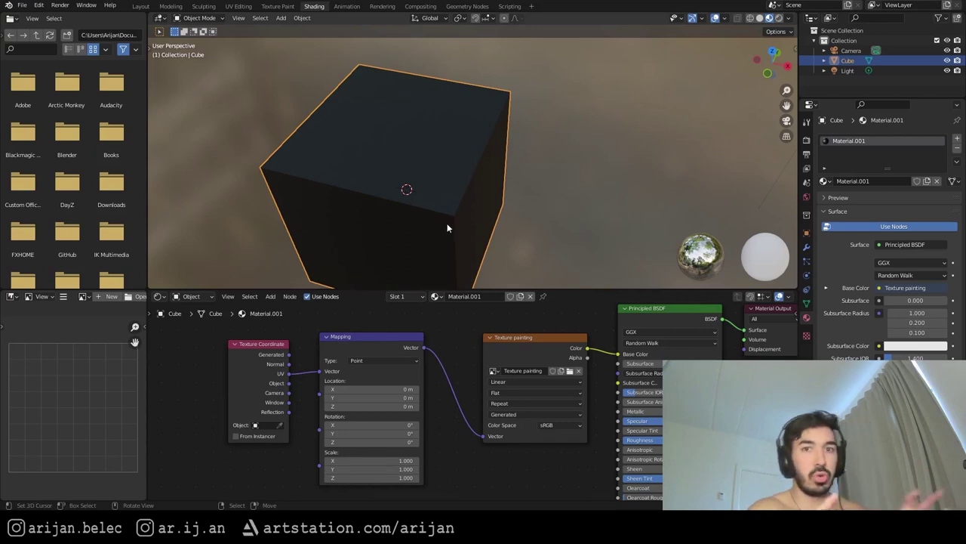
scroll(449, 127, down, 3)
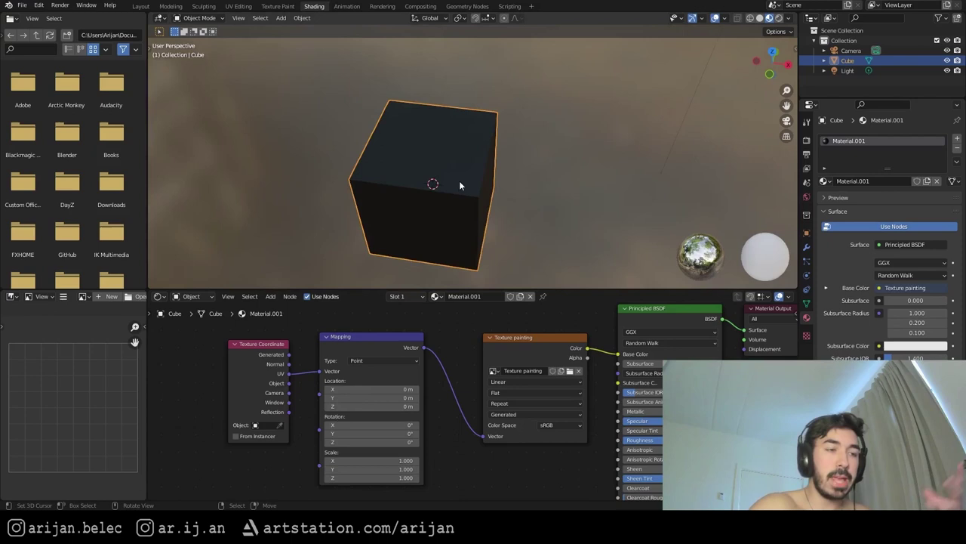
Switch to the Texture Paint workspace and frame the cube and its UV layout.
click(279, 7)
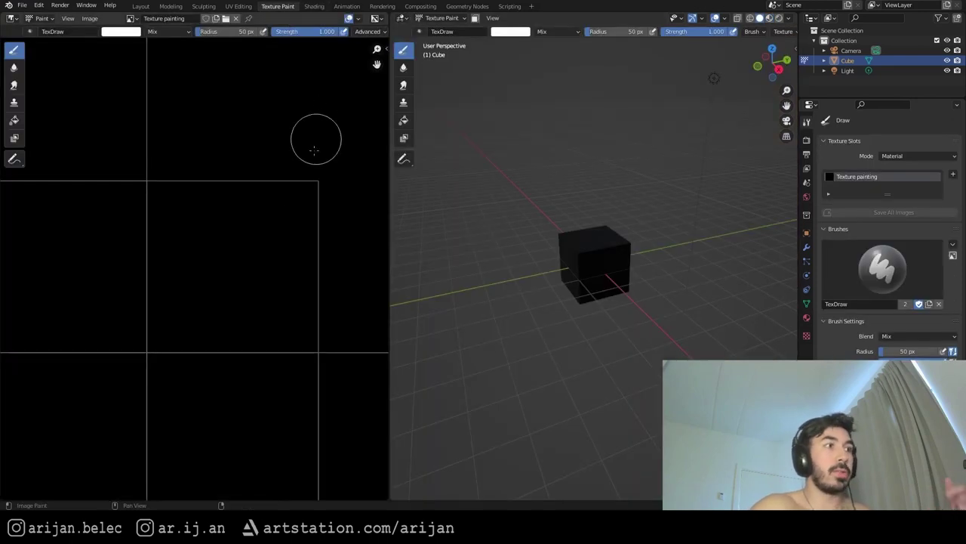
scroll(192, 270, up, 2)
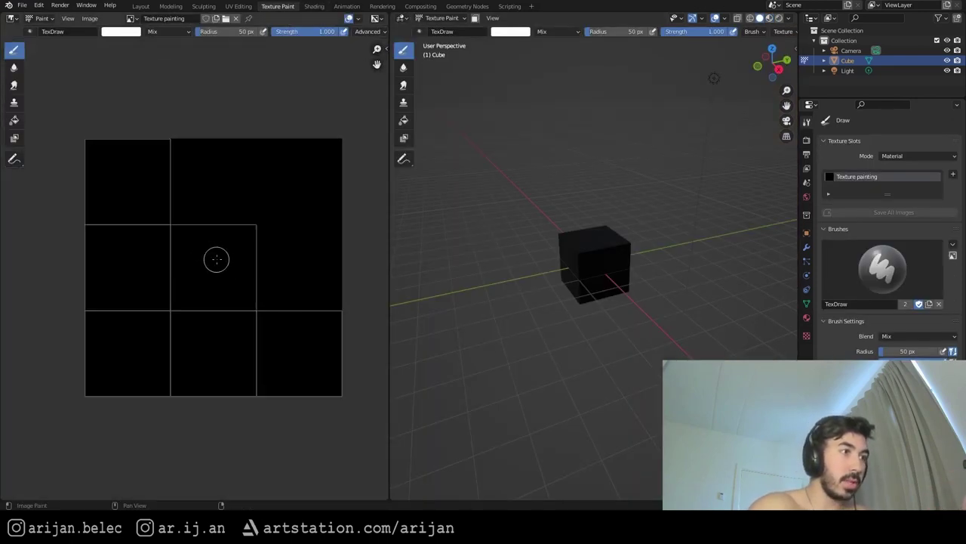
scroll(216, 260, up, 1)
scroll(556, 166, up, 2)
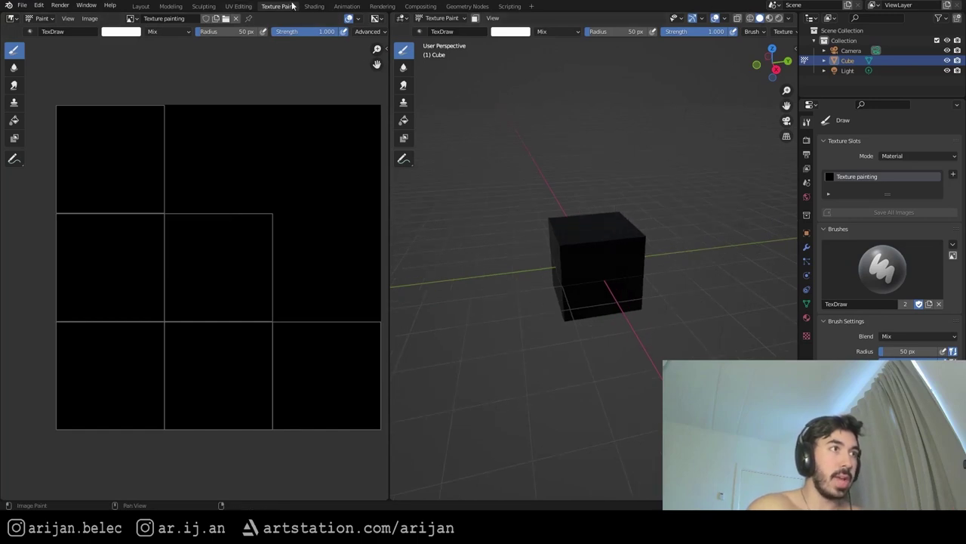
middle_drag(609, 271, 618, 252)
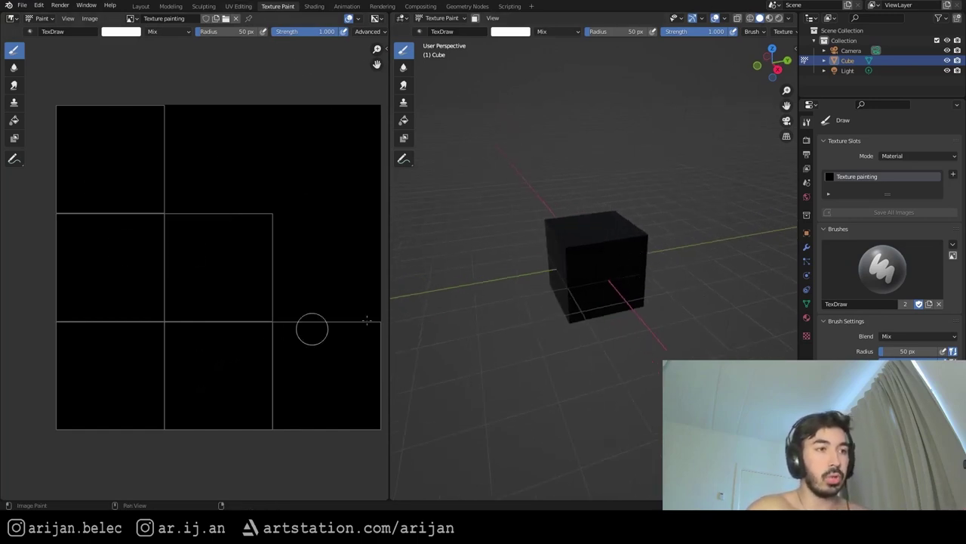
Paint white test strokes across several faces of the cube in the 3D viewport.
scroll(454, 188, up, 4)
middle_drag(595, 311, 586, 296)
mouse_move(585, 229)
mouse_down()
mouse_move(619, 330)
mouse_move(559, 331)
mouse_up()
middle_drag(559, 331, 677, 287)
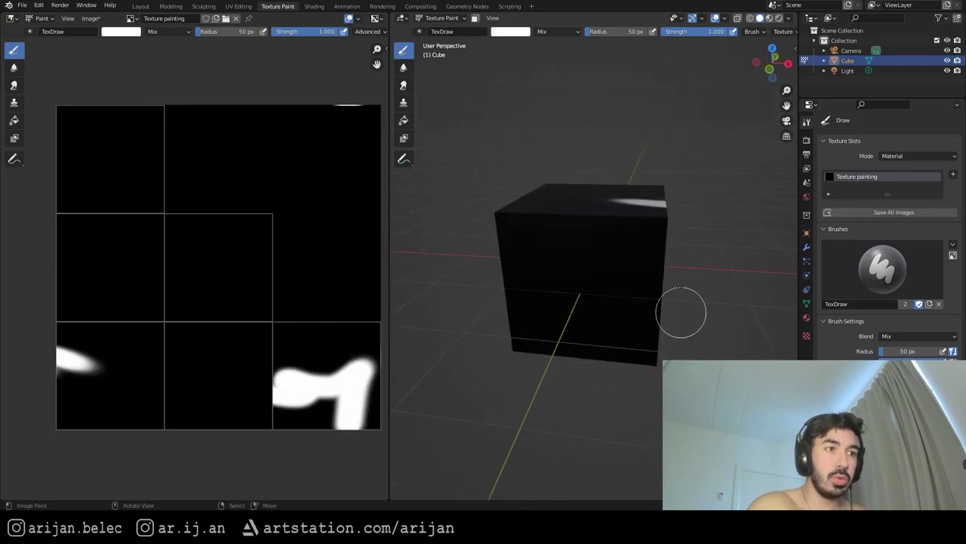
mouse_move(602, 243)
mouse_down()
mouse_move(554, 253)
mouse_move(521, 240)
mouse_up()
middle_drag(520, 240, 589, 261)
drag(630, 255, 583, 262)
middle_drag(583, 262, 654, 243)
drag(653, 243, 525, 230)
middle_drag(525, 230, 577, 237)
middle_drag(659, 252, 546, 264)
Undo all the test strokes painted on the cube.
key(ctrl+z)
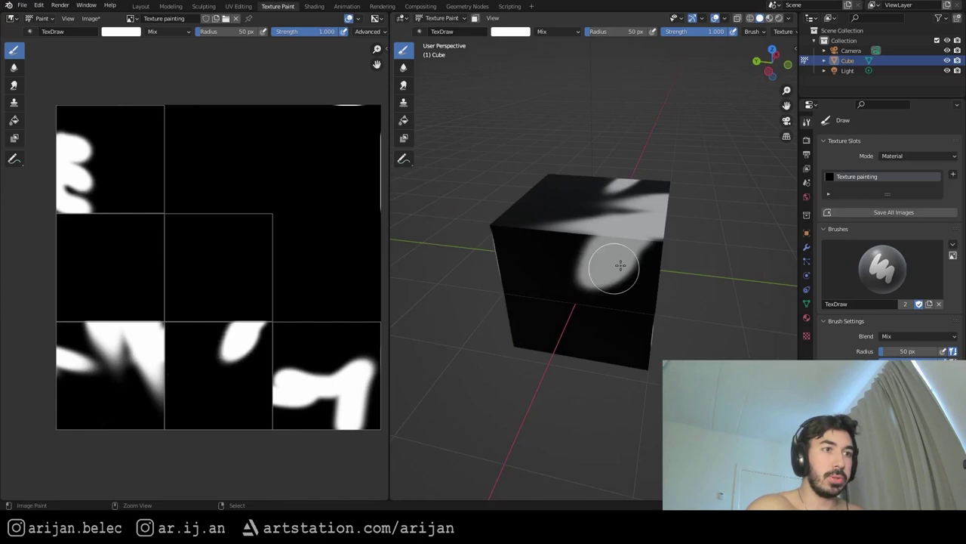
key(ctrl+z)
key(ctrl+z)
middle_drag(610, 264, 400, 248)
key(ctrl+z)
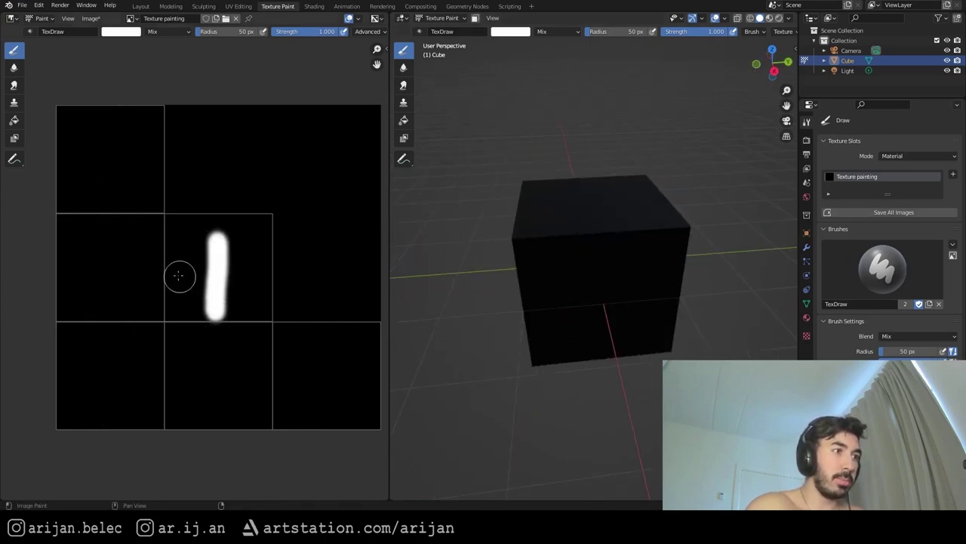
Paint white test crosses and a blob on the UV squares in the Image Editor and check them on the cube.
middle_drag(612, 300, 528, 265)
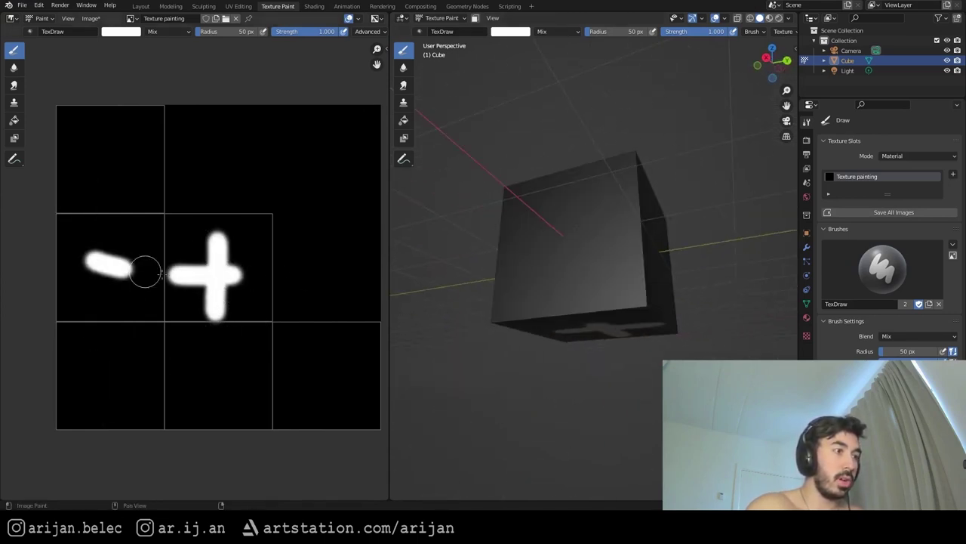
drag(120, 163, 112, 161)
middle_drag(597, 226, 495, 230)
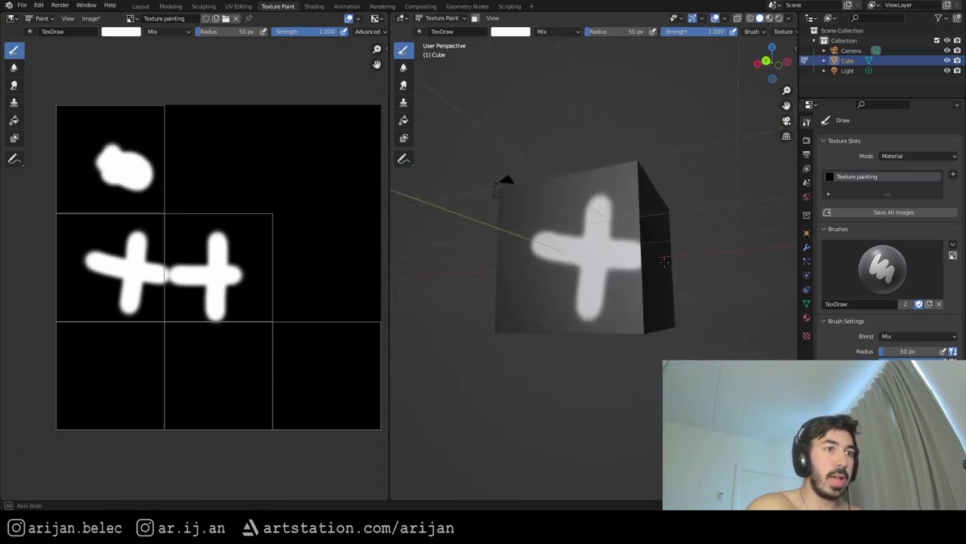
middle_drag(664, 259, 572, 226)
Undo the test marks painted in the Image Editor until the texture is fully black.
key(ctrl+z)
key(ctrl+z)
key(ctrl+z)
key(ctrl+z)
key(ctrl+z)
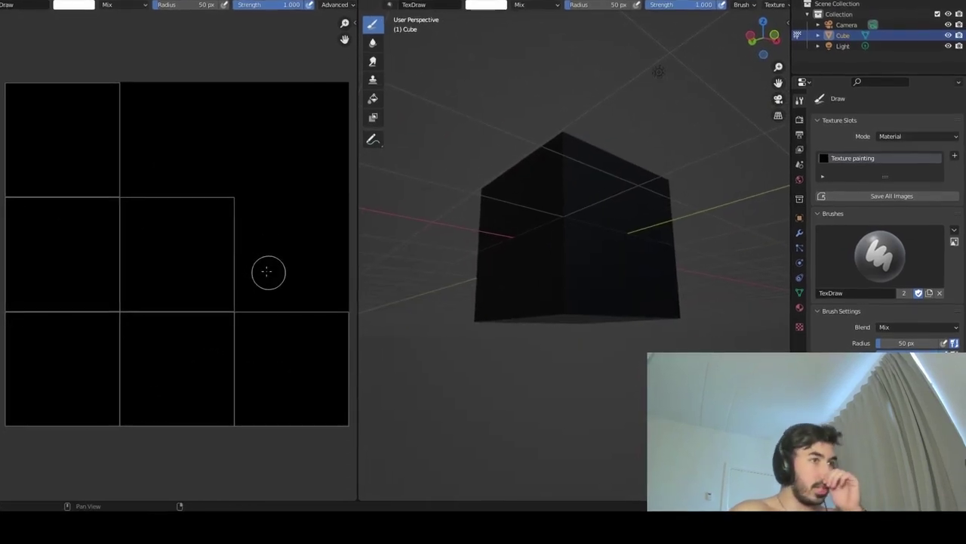
Show the Image Editor's sidebar with the Draw brush's tool settings.
middle_drag(453, 264, 491, 250)
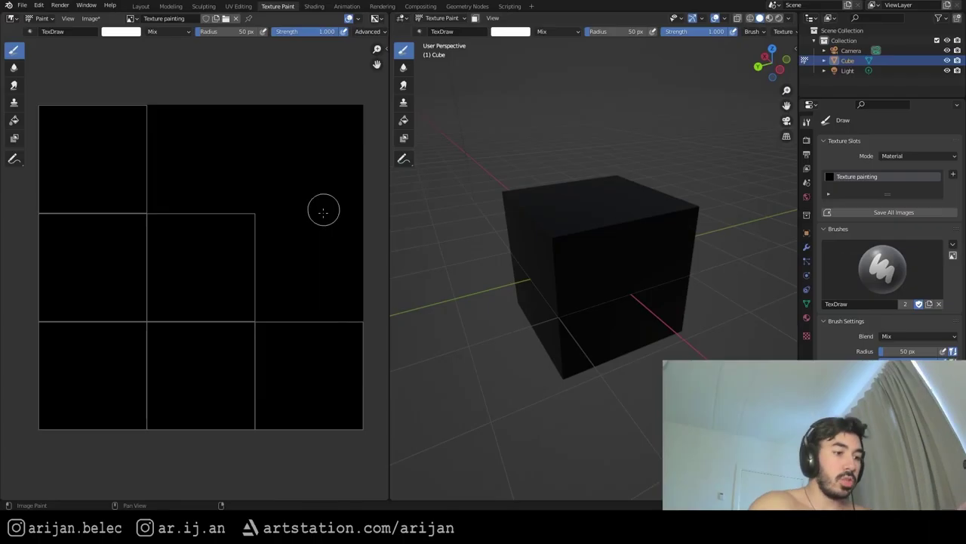
key(n)
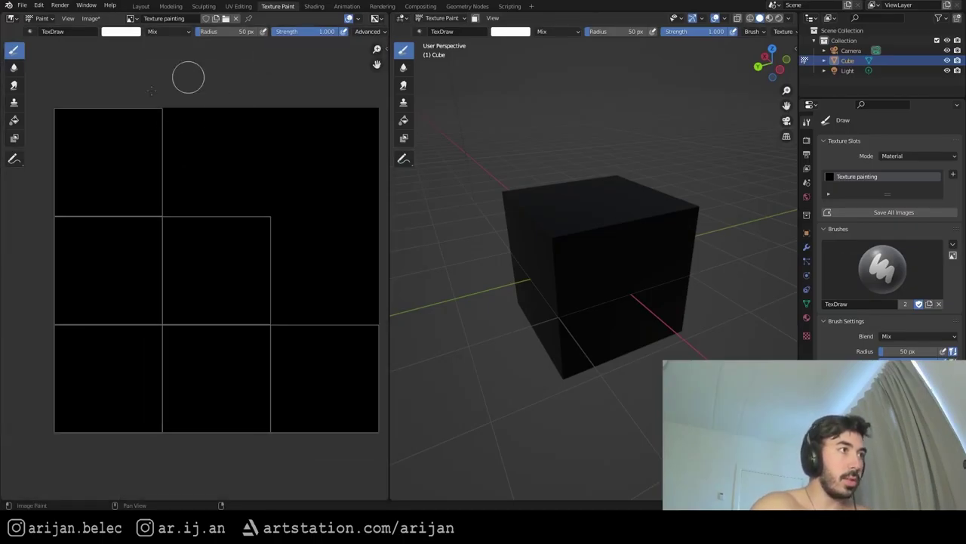
middle_drag(208, 135, 212, 143)
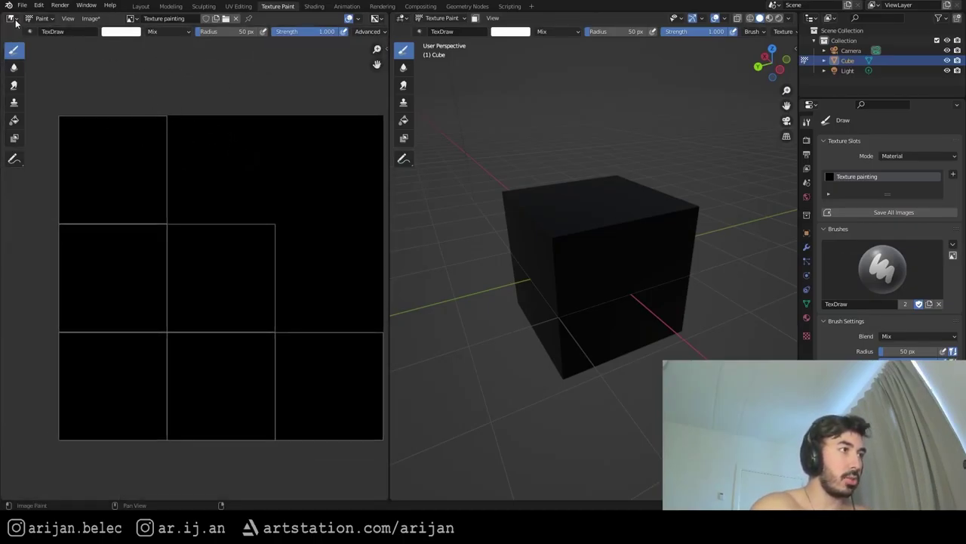
click(16, 21)
middle_drag(293, 145, 271, 138)
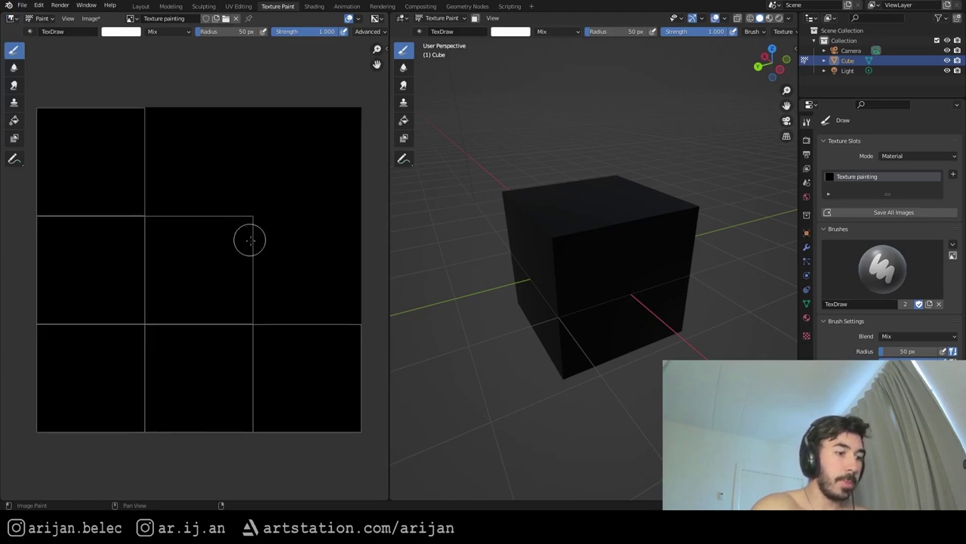
key(n)
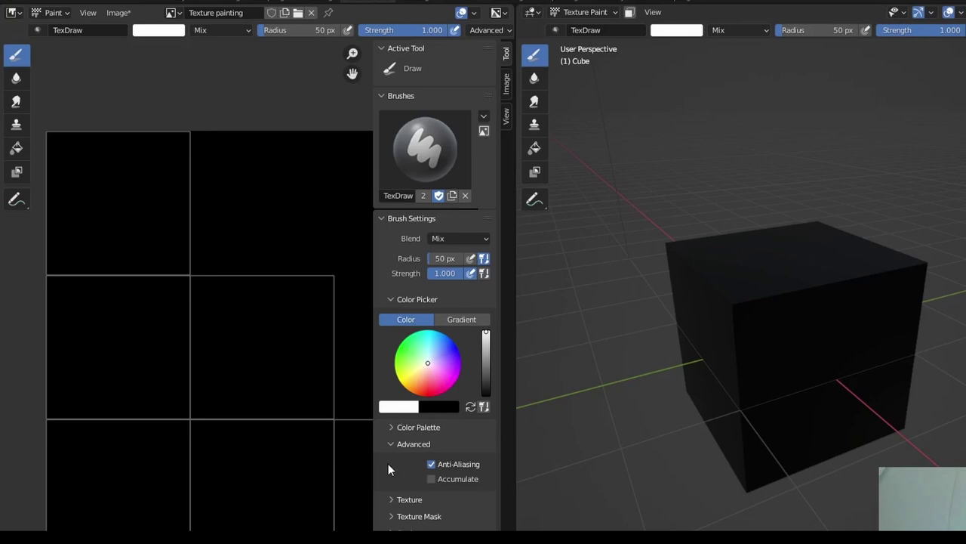
Expand the Draw brush's Texture settings and create a new brush texture.
click(400, 499)
scroll(401, 502, down, 1)
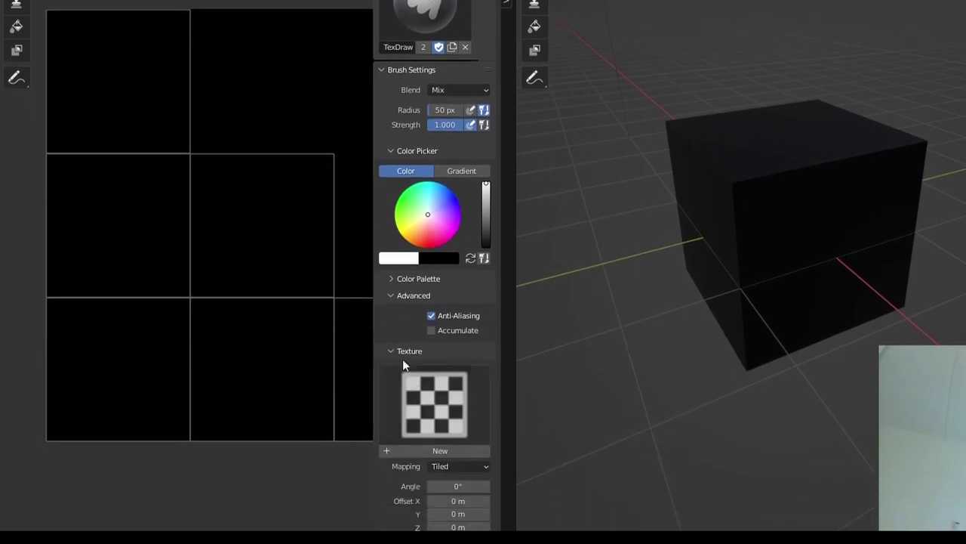
scroll(402, 358, down, 5)
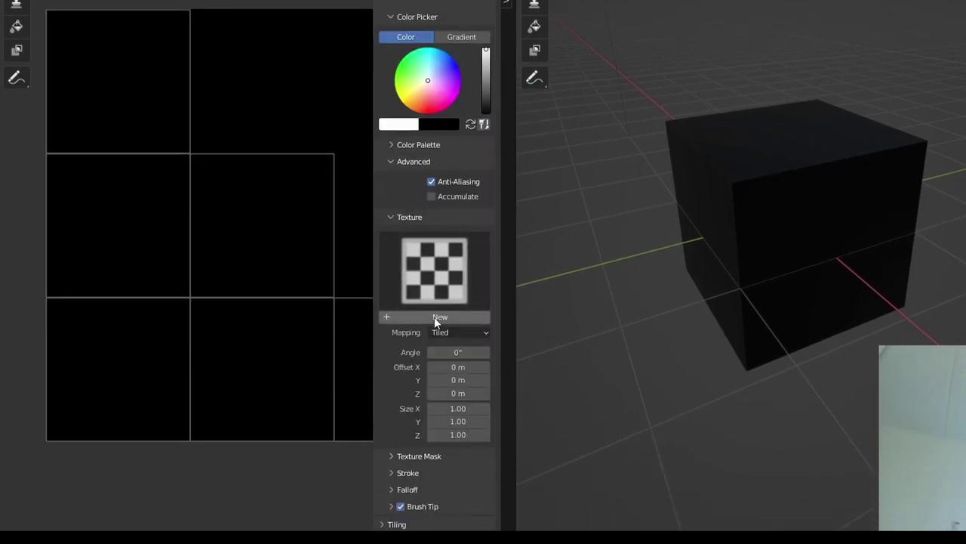
click(434, 317)
click(434, 299)
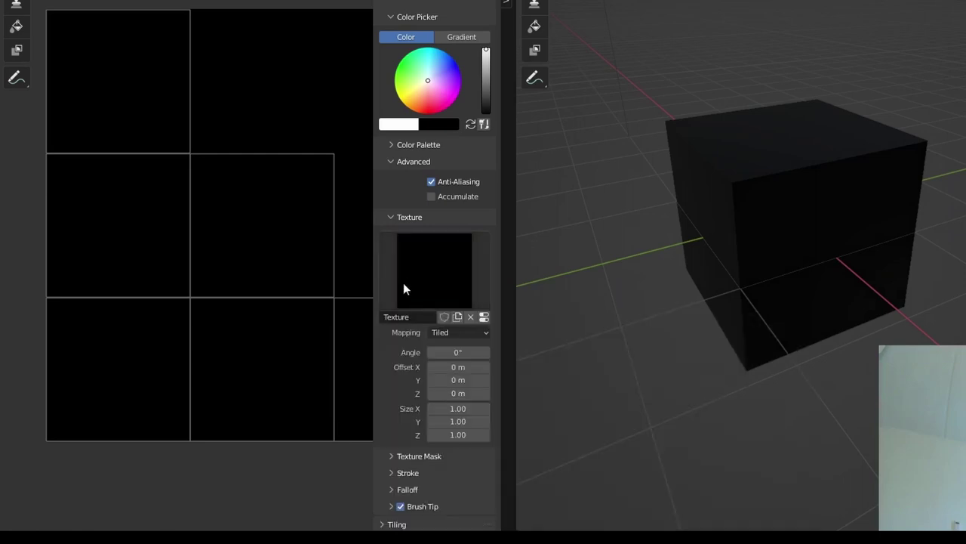
click(403, 283)
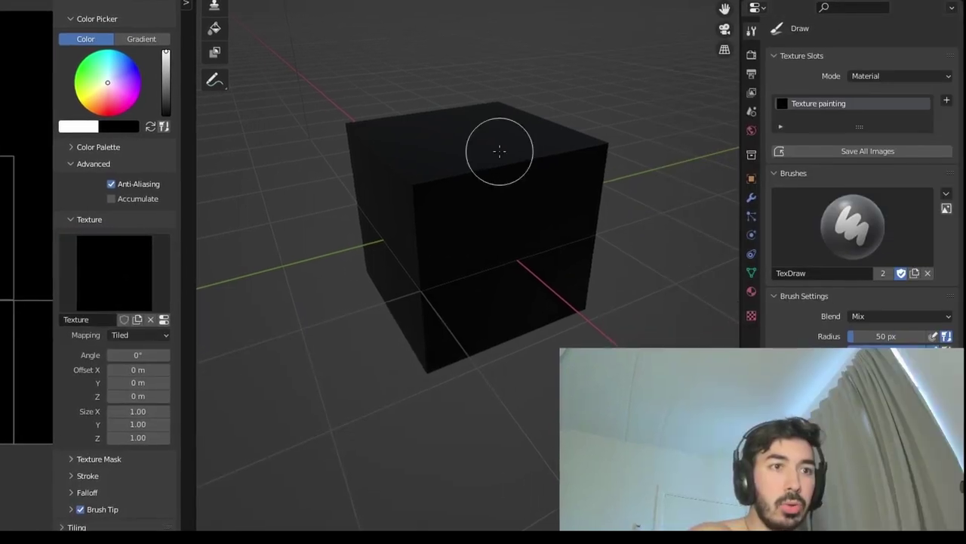
Show the brush's texture properties, comparing them with the cube's material properties.
middle_drag(500, 151, 538, 160)
click(752, 292)
click(751, 318)
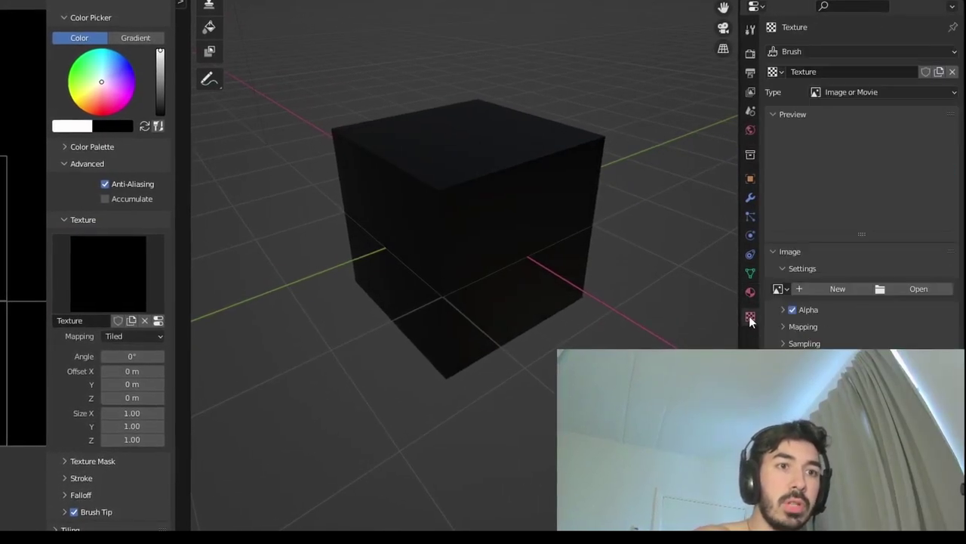
click(751, 293)
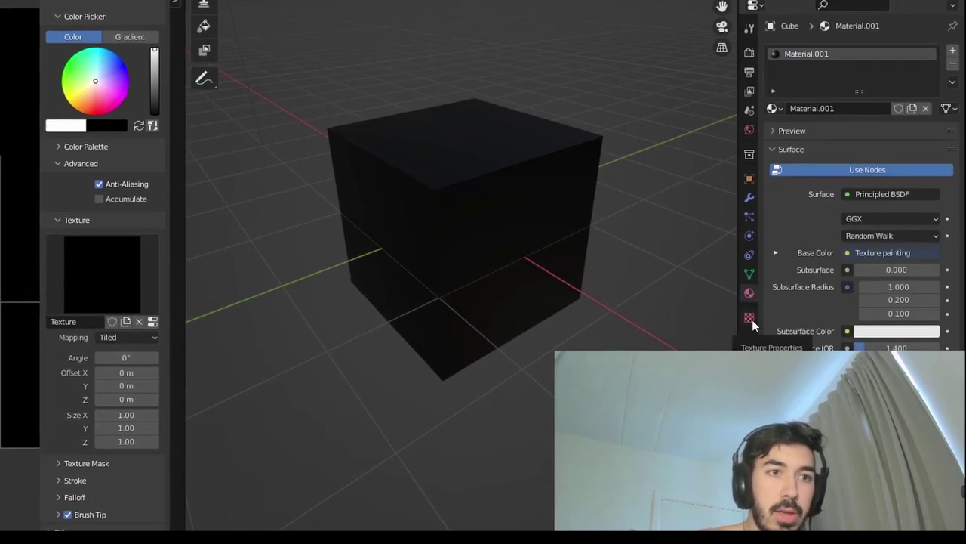
click(751, 318)
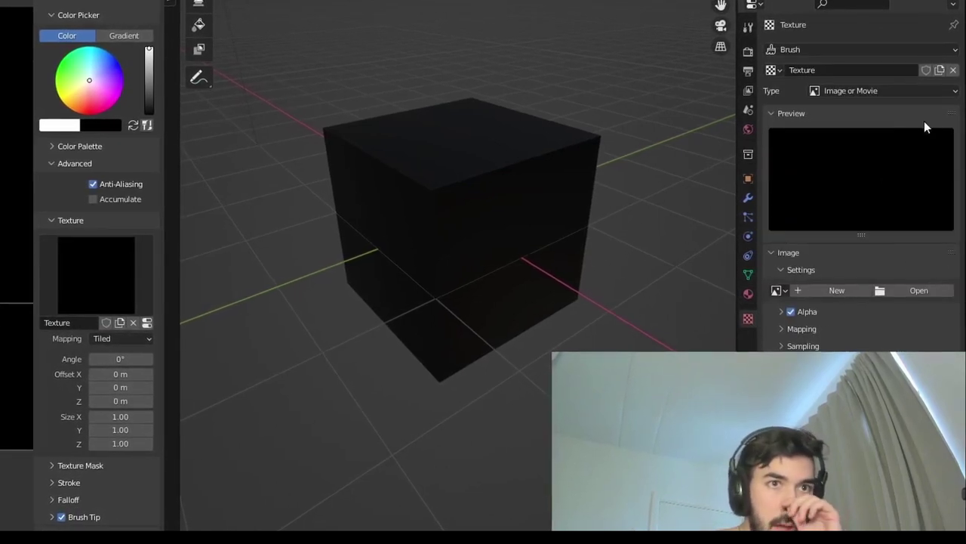
Unlink the brush's current texture, create a new one and load Smiley.png from the Desktop as its image.
click(952, 70)
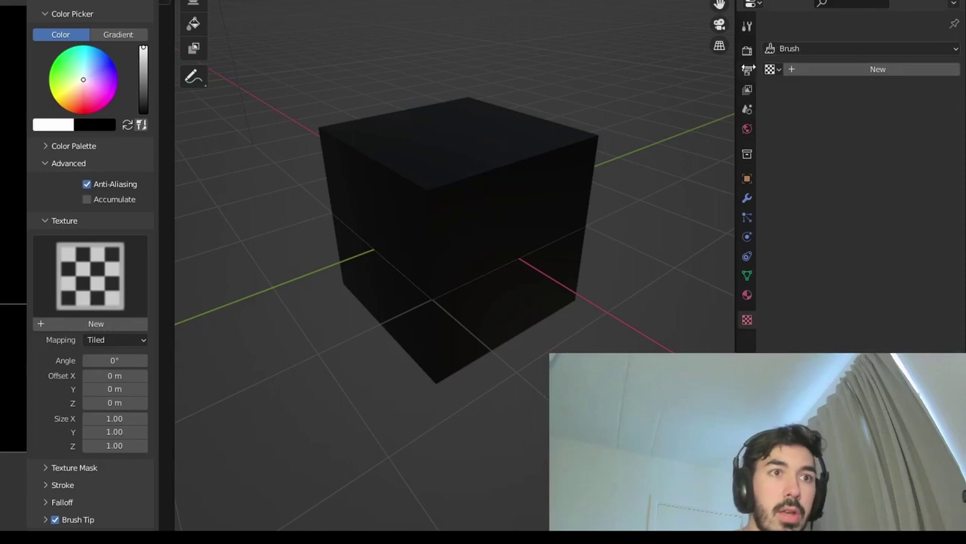
click(836, 68)
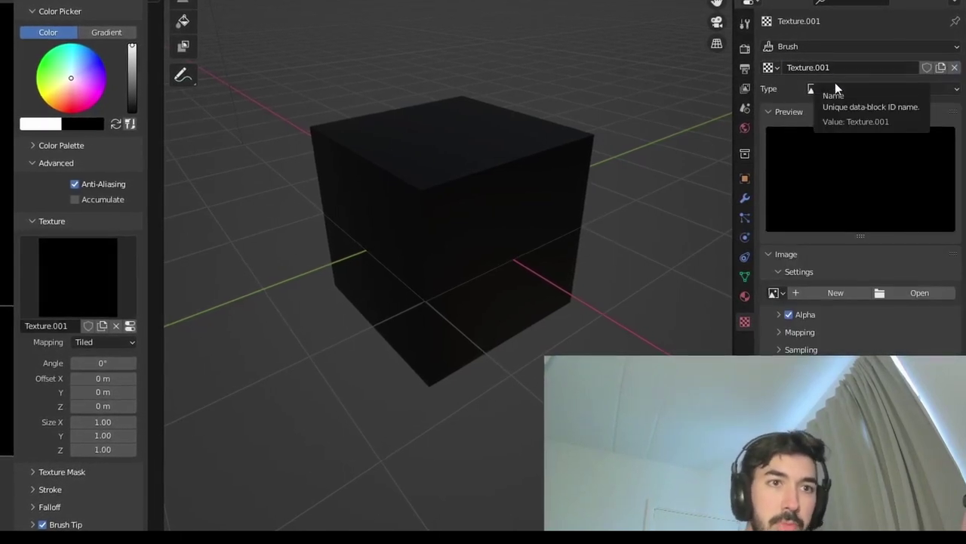
click(914, 296)
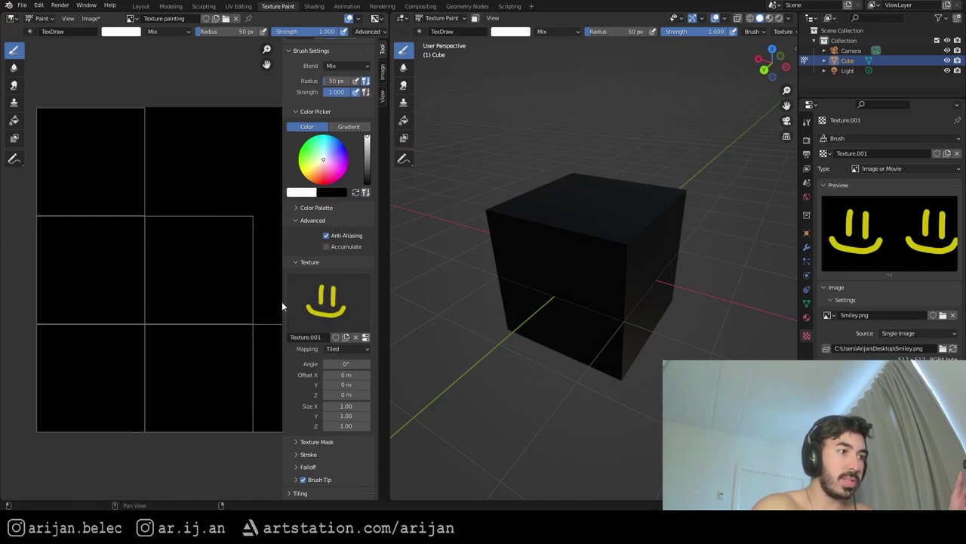
Try painting the smiley texture across the cube's faces with Tiled mapping, and undo the strokes.
mouse_move(529, 249)
middle_down()
mouse_move(580, 245)
mouse_move(563, 235)
mouse_move(574, 253)
middle_up()
middle_drag(647, 266, 611, 252)
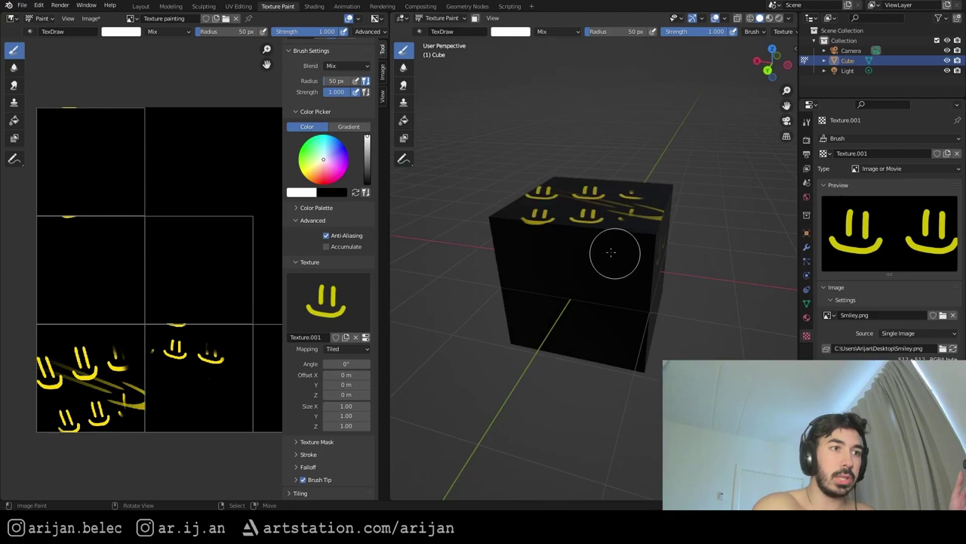
drag(602, 219, 626, 208)
middle_drag(626, 207, 693, 276)
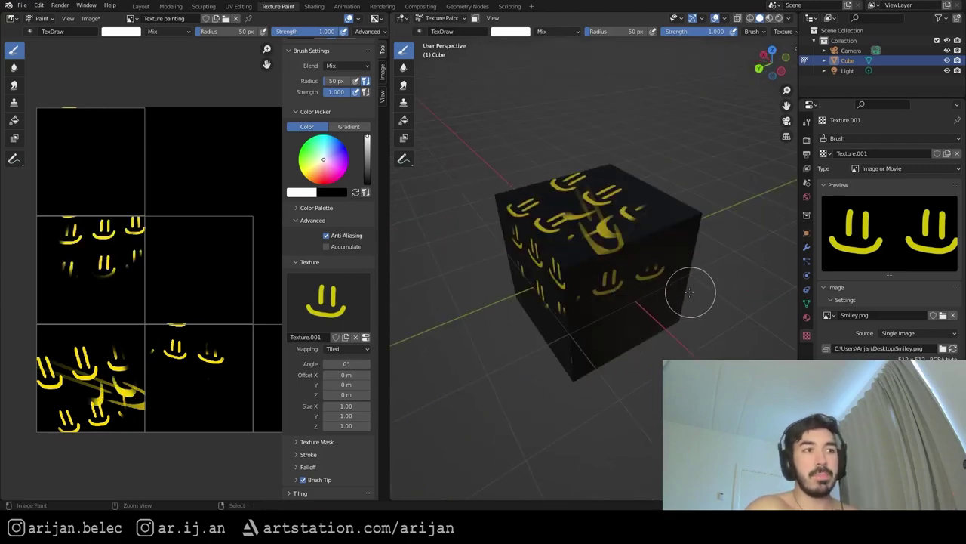
key(ctrl+z)
key(ctrl+z)
key(ctrl+z)
key(ctrl+z)
key(ctrl+z)
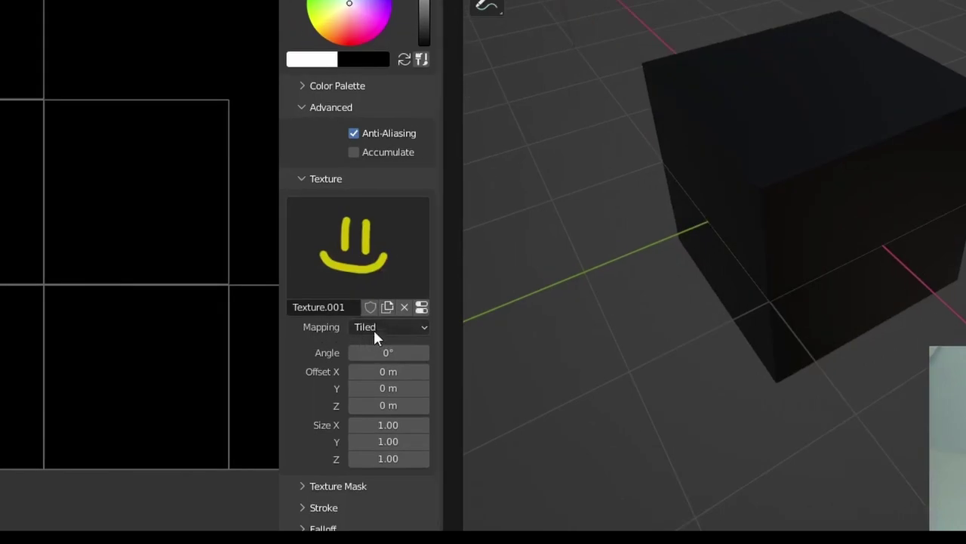
Set the smiley brush texture's mapping to Stencil.
click(373, 328)
click(373, 421)
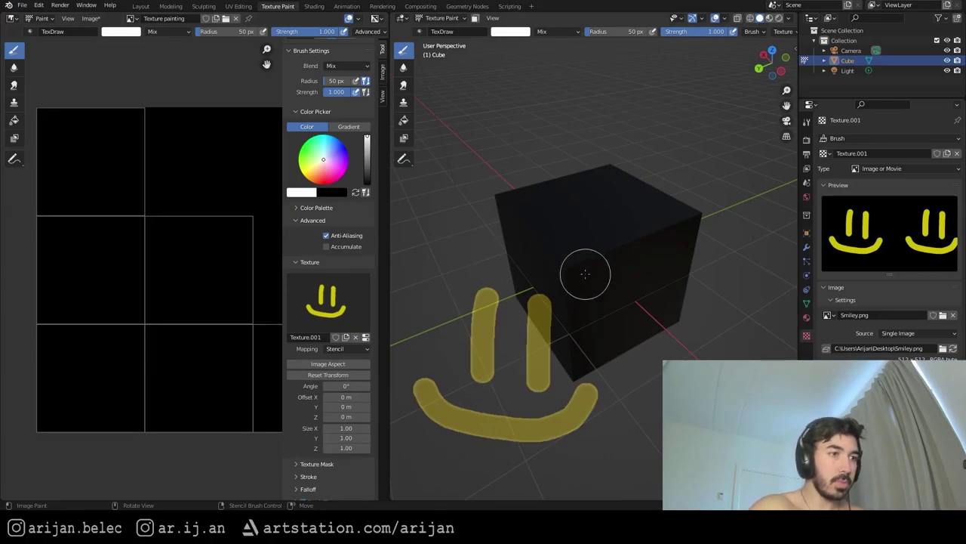
middle_drag(586, 273, 501, 314)
middle_drag(610, 387, 604, 340)
middle_drag(646, 295, 611, 326)
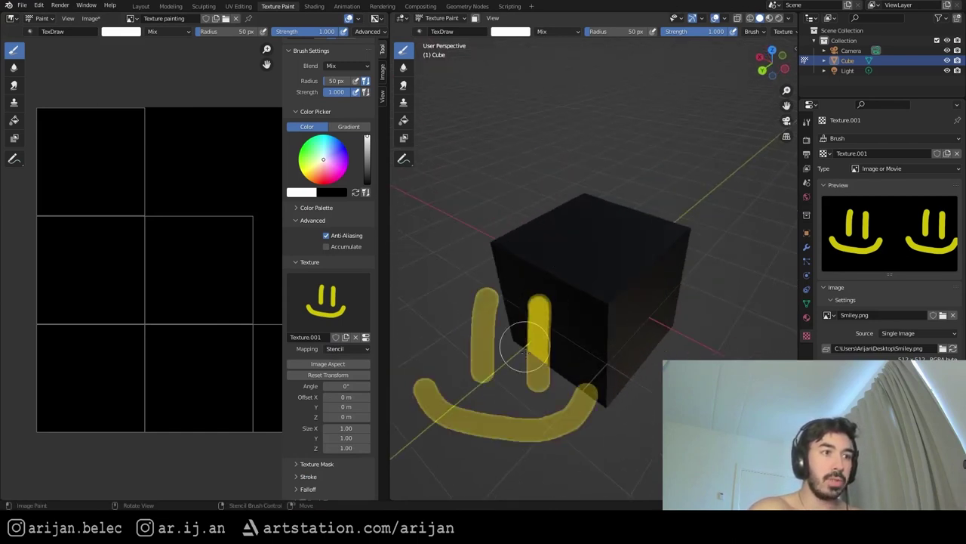
Try painting through the oversized smiley stencil onto the cube from several angles, and undo the strokes.
drag(527, 352, 591, 335)
middle_drag(591, 334, 543, 406)
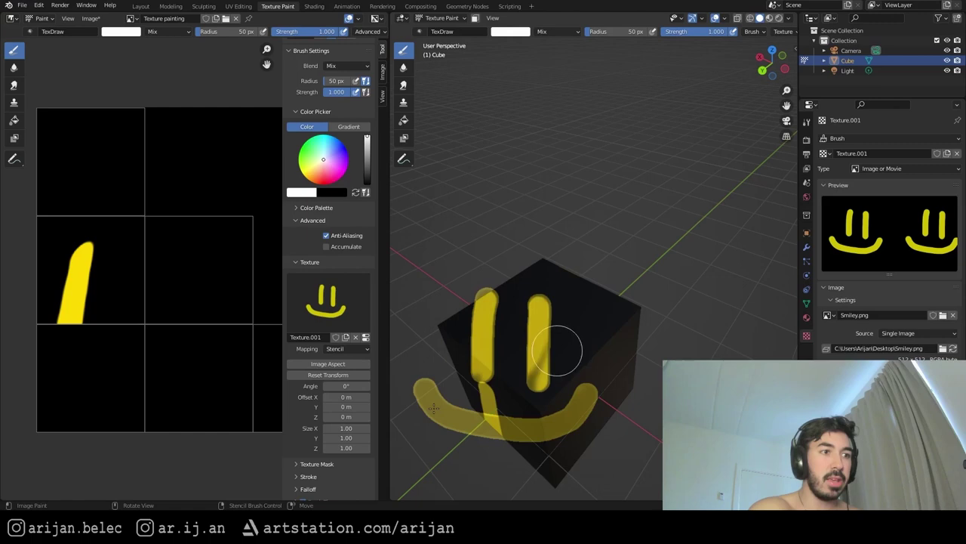
mouse_move(434, 408)
mouse_down()
mouse_move(533, 427)
mouse_move(600, 397)
mouse_up()
mouse_move(600, 397)
middle_down()
mouse_move(648, 342)
mouse_move(597, 370)
mouse_move(622, 340)
mouse_move(578, 384)
middle_up()
key(ctrl+z)
key(ctrl+z)
mouse_move(578, 385)
mouse_down()
mouse_move(533, 433)
mouse_move(416, 405)
mouse_move(502, 269)
mouse_move(573, 406)
mouse_move(502, 367)
mouse_up()
middle_drag(503, 368, 645, 352)
key(ctrl+z)
key(ctrl+z)
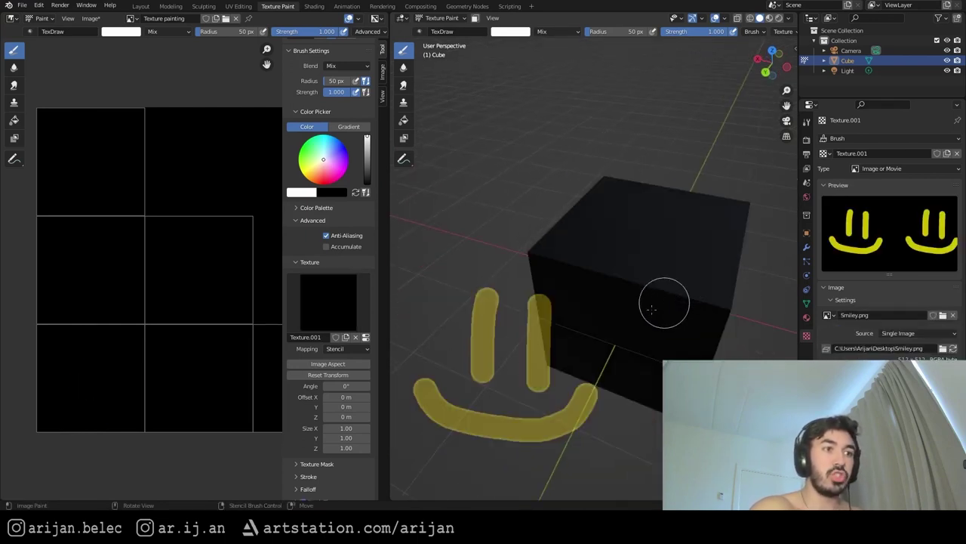
Move the smiley stencil over the cube and shrink it to fit on the top face.
scroll(651, 309, down, 4)
middle_drag(652, 309, 564, 354)
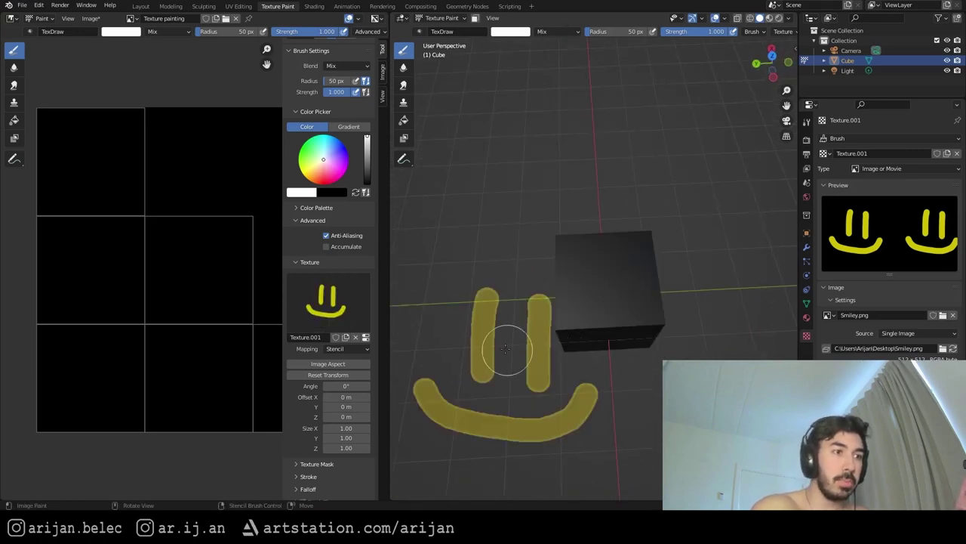
middle_drag(506, 349, 578, 341)
right_drag(538, 358, 646, 239)
shift+right_drag(650, 282, 632, 272)
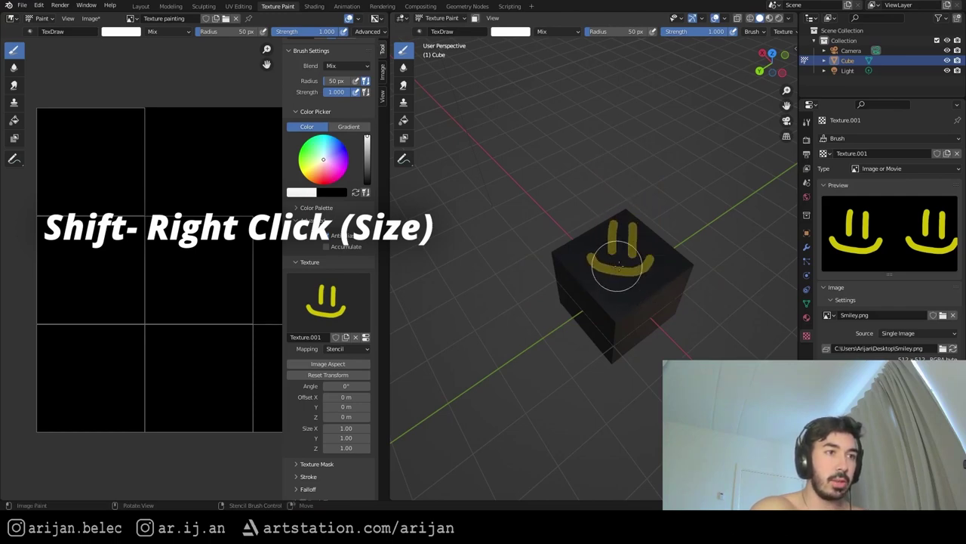
Rotate the smiley stencil to about 48.1° and paint it onto the cube's top face.
middle_drag(618, 265, 630, 272)
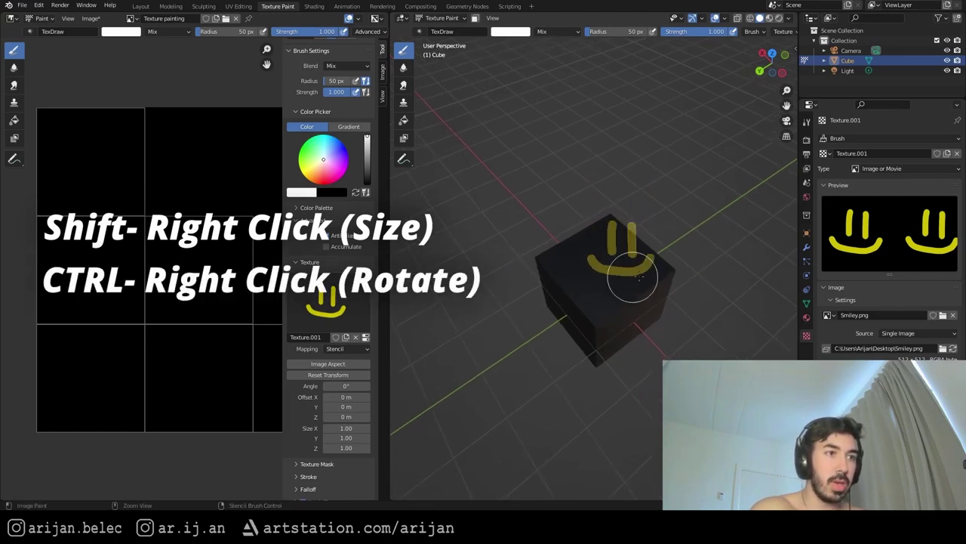
ctrl+right_drag(632, 277, 639, 272)
shift+middle_drag(631, 276, 641, 268)
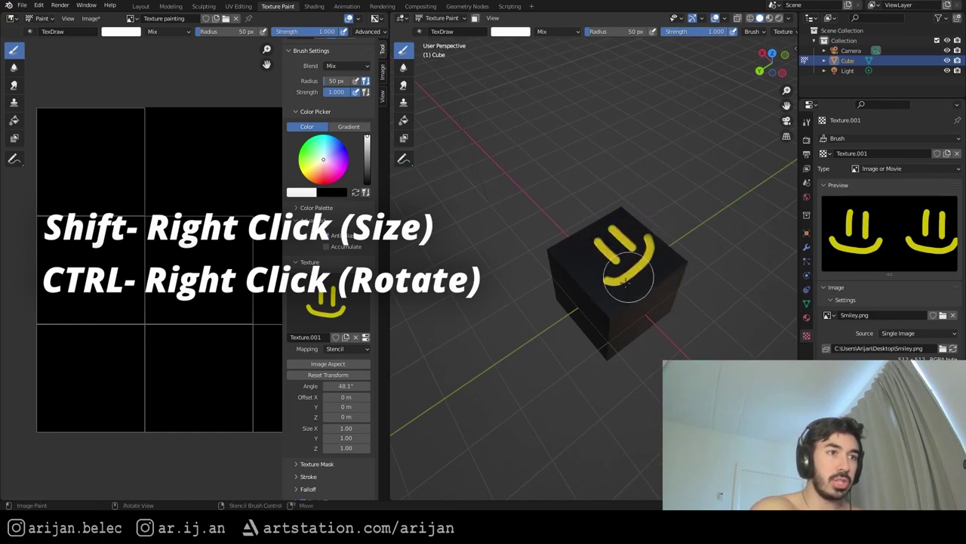
click(626, 279)
Paint more smileys onto the cube's other faces, with the stencil rotated to about 8.11°.
mouse_move(626, 279)
middle_down()
mouse_move(650, 249)
mouse_move(621, 251)
mouse_move(700, 266)
mouse_move(618, 276)
mouse_move(621, 257)
mouse_move(604, 251)
mouse_move(592, 264)
middle_up()
click(650, 259)
click(638, 259)
click(617, 261)
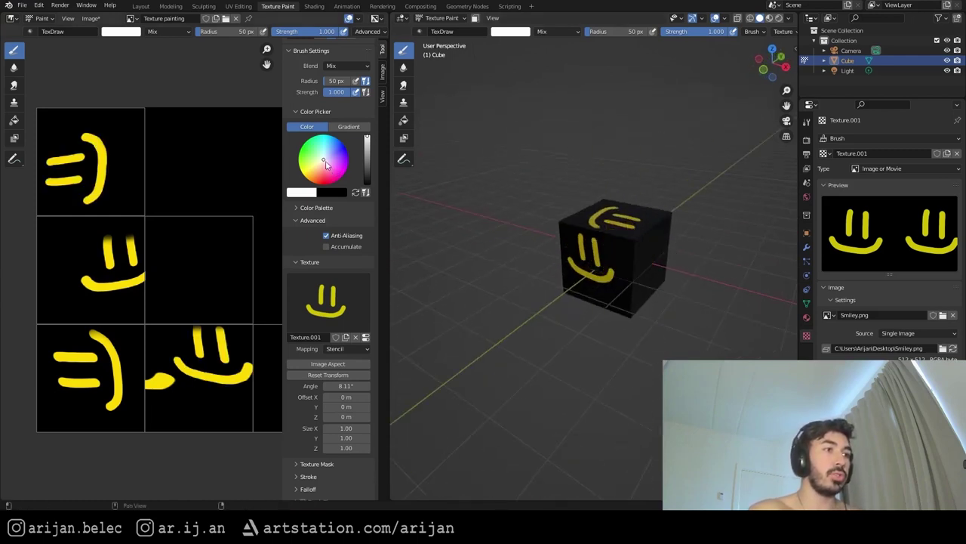
Set the brush colour to blue and paint tinted smileys over the cube's faces.
drag(339, 145, 348, 152)
mouse_move(632, 251)
shift+middle_down()
mouse_move(602, 257)
mouse_move(623, 249)
mouse_move(627, 290)
mouse_move(613, 277)
shift+middle_up()
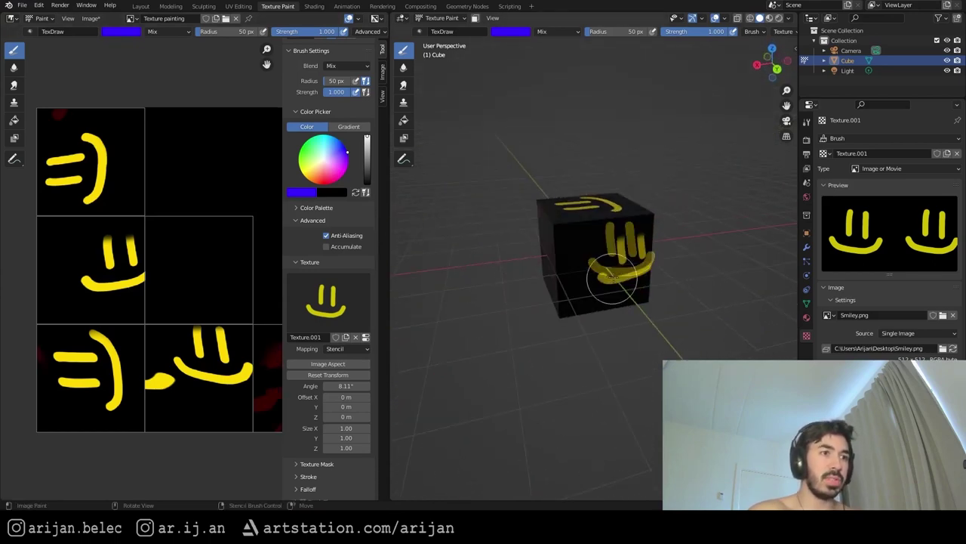
shift+middle_drag(623, 245, 689, 292)
drag(628, 241, 613, 247)
middle_drag(589, 257, 635, 260)
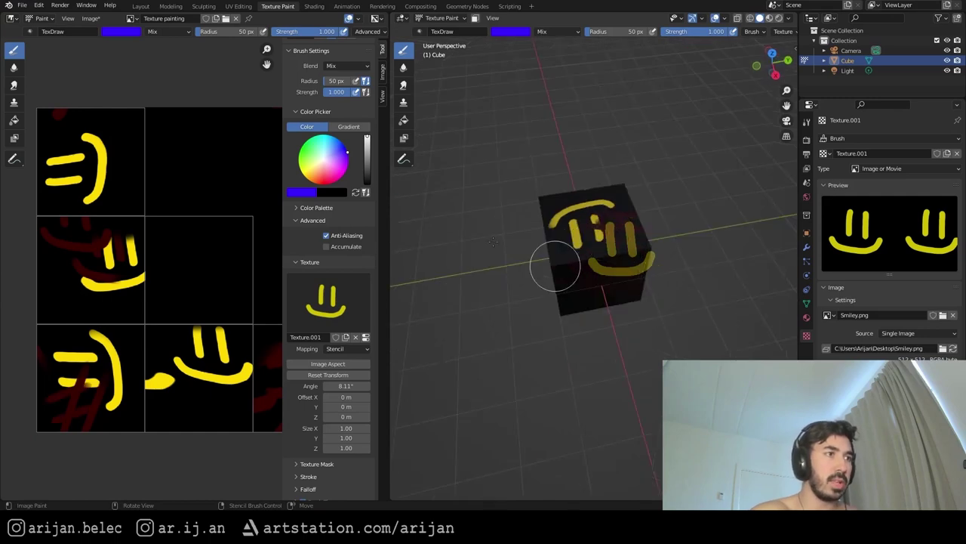
Pick a different brush colour and paint further smileys through the stencil from several sides of the cube.
drag(341, 153, 314, 152)
drag(604, 245, 641, 253)
mouse_move(581, 256)
middle_down()
mouse_move(649, 261)
mouse_move(637, 255)
middle_up()
drag(636, 254, 545, 276)
mouse_move(545, 276)
middle_down()
mouse_move(648, 279)
mouse_move(659, 265)
middle_up()
drag(620, 258, 609, 276)
shift+middle_drag(609, 277, 685, 278)
scroll(685, 278, up, 1)
scroll(685, 280, down, 1)
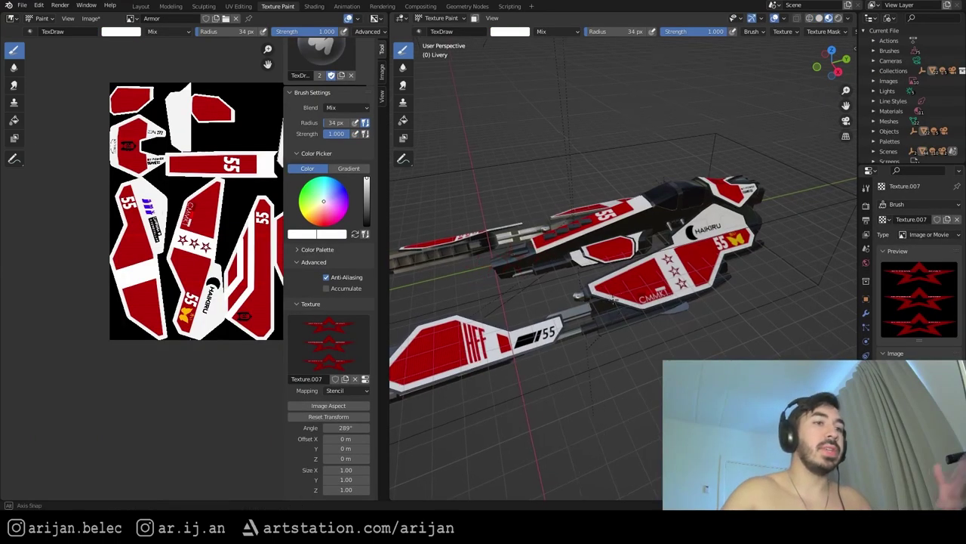
Examine the livery decals on the spaceship's armour panels from several angles.
middle_drag(589, 286, 621, 286)
scroll(621, 286, up, 5)
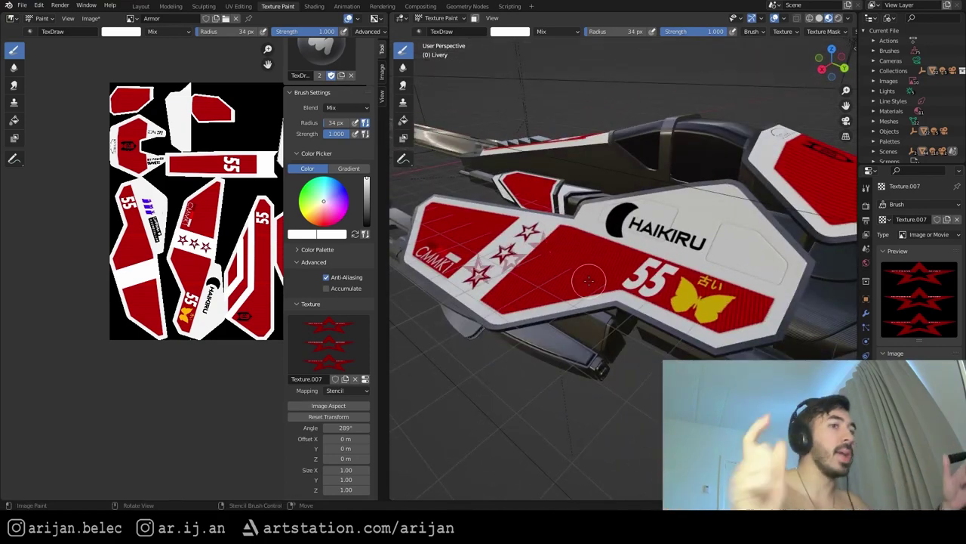
scroll(584, 279, down, 4)
middle_drag(585, 279, 635, 286)
scroll(623, 283, up, 5)
scroll(634, 287, down, 6)
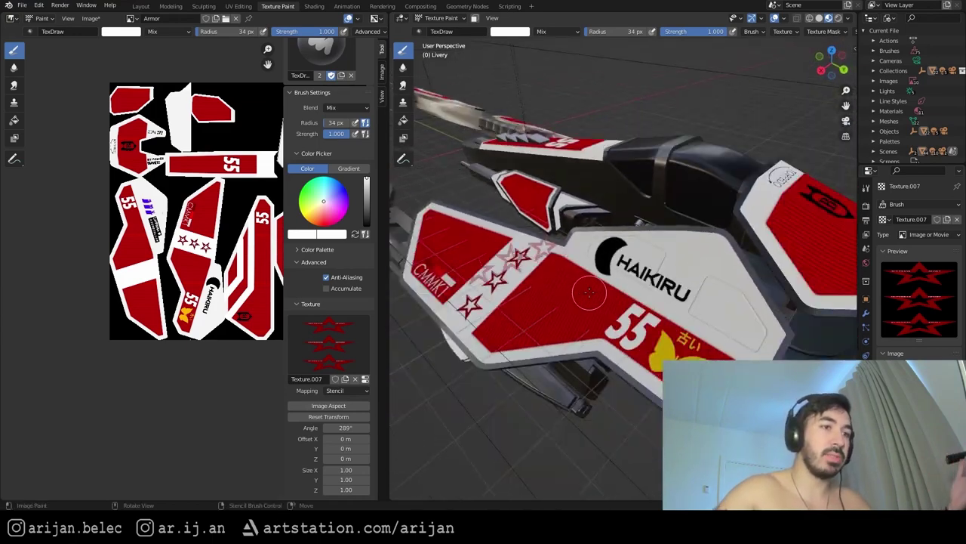
scroll(128, 260, up, 2)
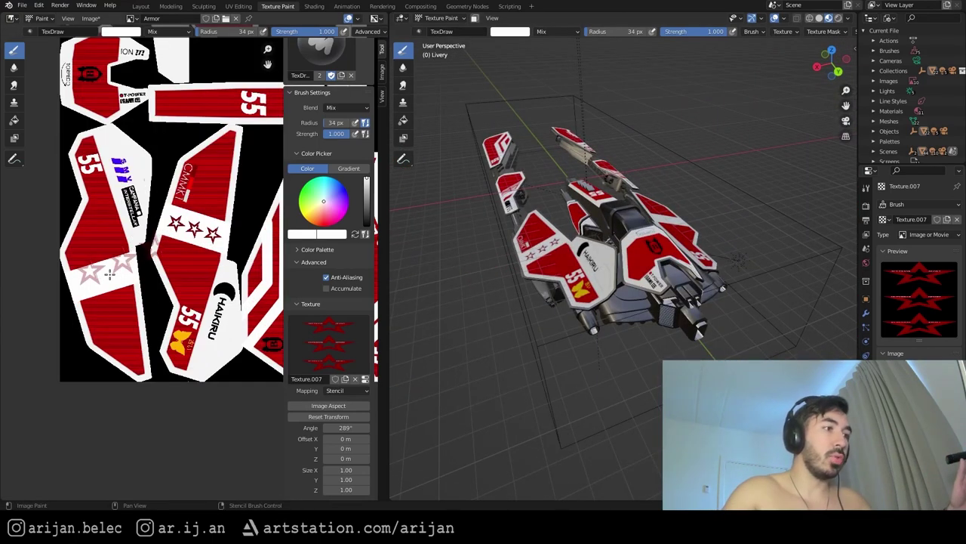
Align the star stencil at 288° with the left armour panel's white stripe in the image texture and paint three stars.
middle_drag(110, 274, 118, 272)
scroll(174, 272, up, 1)
click(336, 333)
click(325, 210)
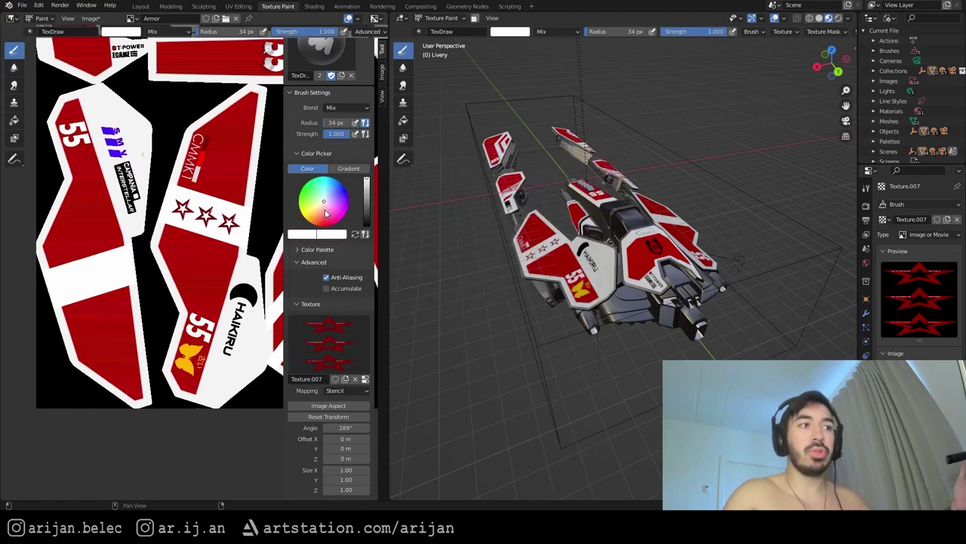
middle_drag(490, 293, 512, 290)
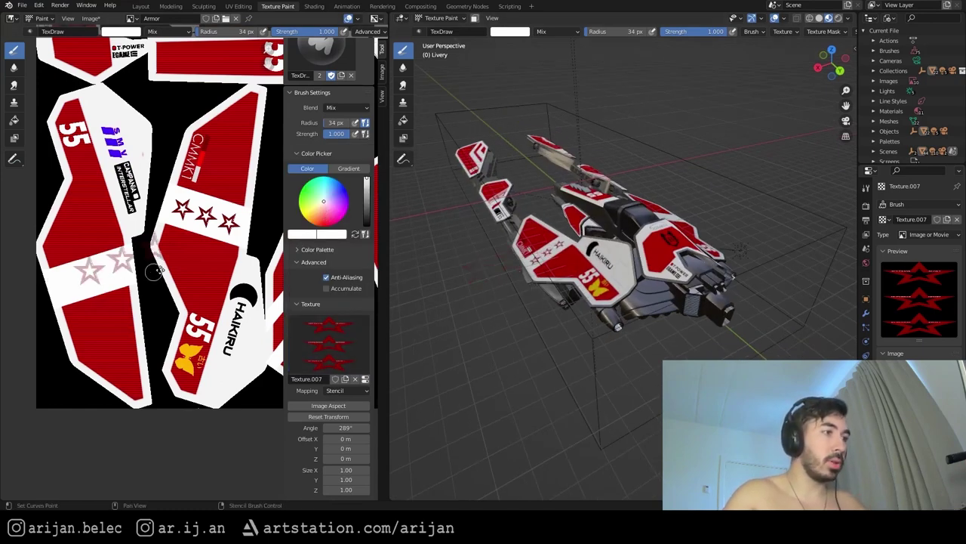
middle_drag(154, 271, 184, 265)
ctrl+middle_drag(184, 265, 182, 246)
mouse_move(179, 242)
right_down()
mouse_move(175, 231)
mouse_move(178, 247)
right_up()
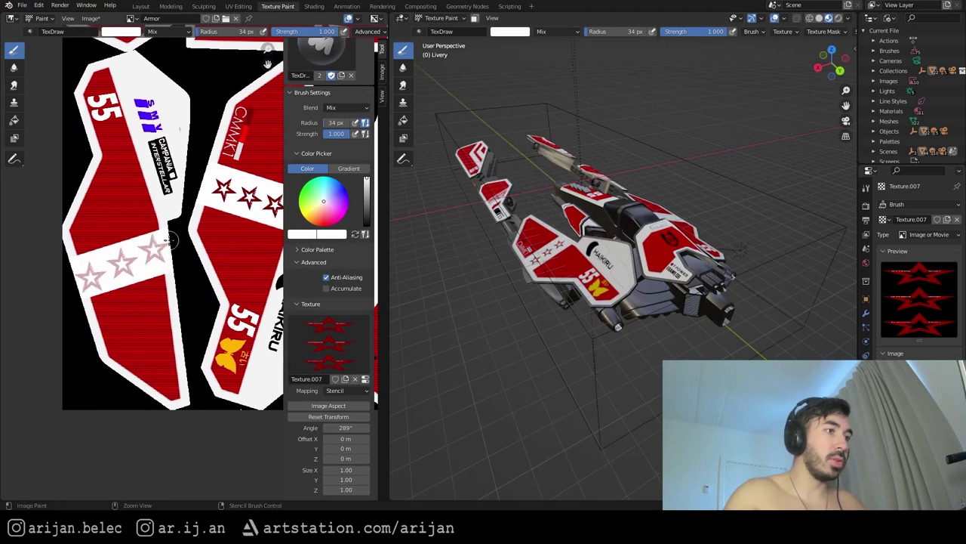
scroll(172, 254, up, 3)
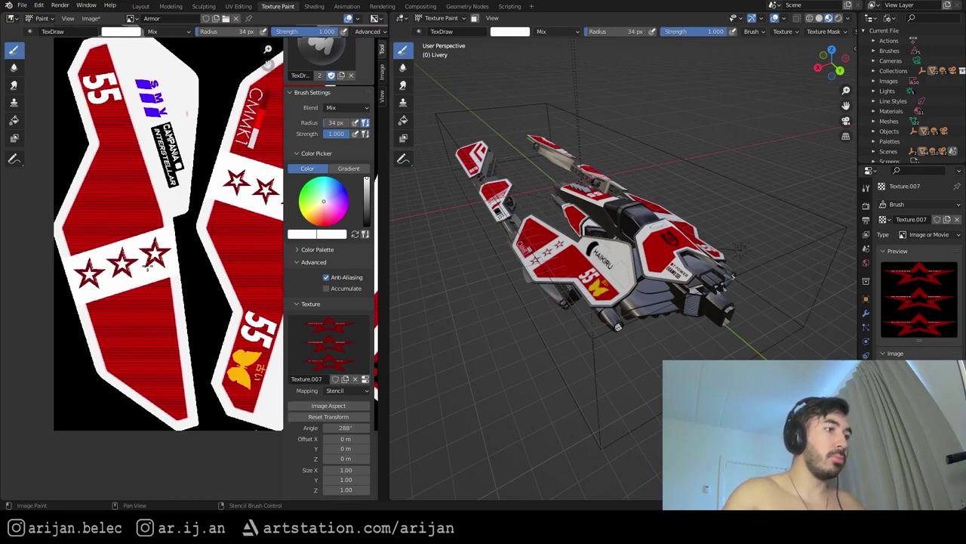
Inspect the painted stars on the spaceship's side panel in the 3D view.
middle_drag(604, 256, 464, 245)
scroll(616, 230, up, 4)
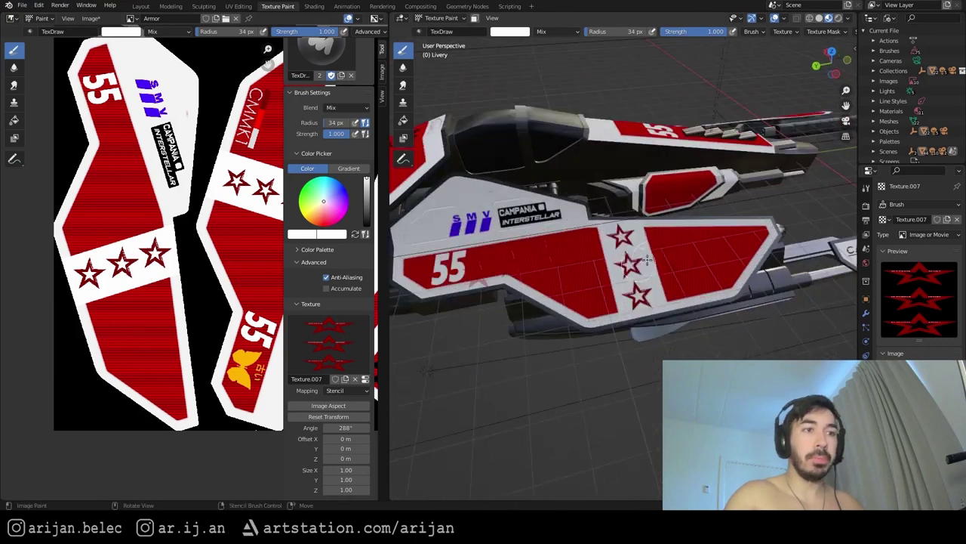
middle_drag(622, 226, 604, 226)
scroll(620, 284, down, 4)
middle_drag(540, 223, 575, 311)
scroll(665, 239, up, 3)
scroll(649, 257, down, 3)
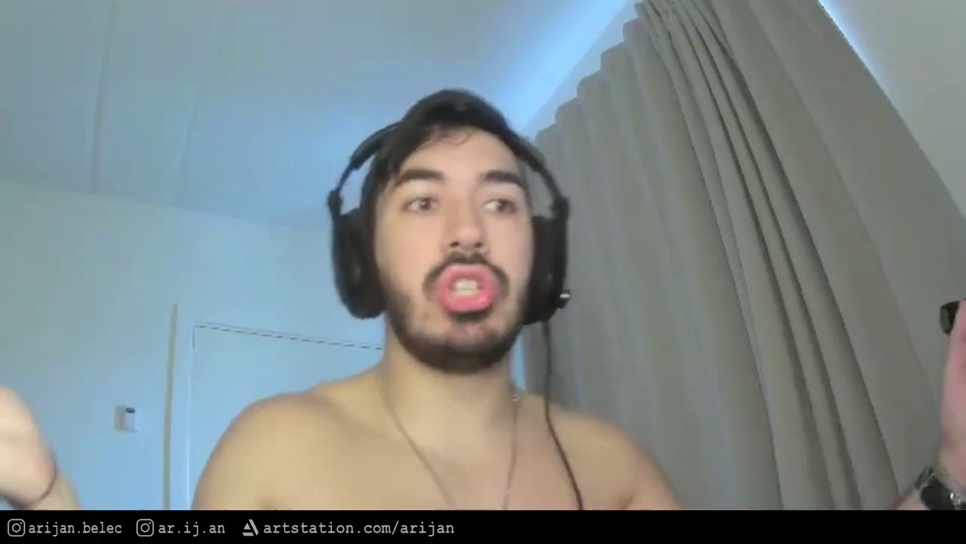